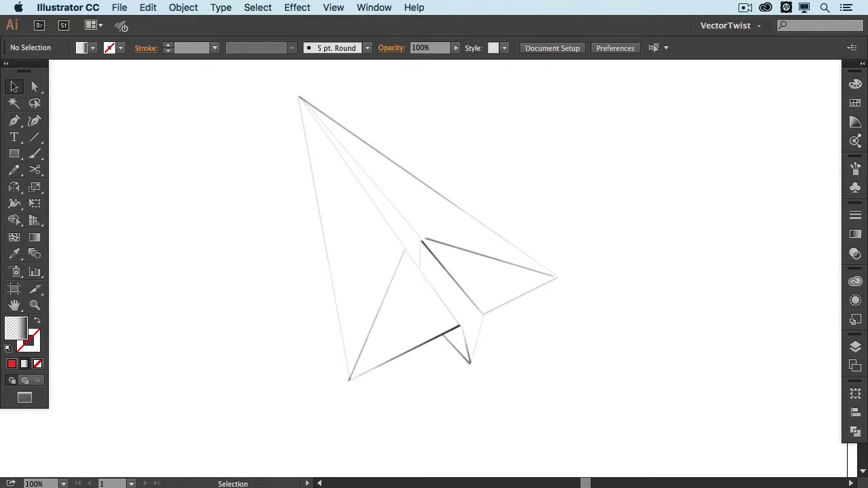
# - Draw the paper plane's full outer silhouette with the Pen tool over the sketch, filled with the dark red swatch
pyautogui.click(855, 102)
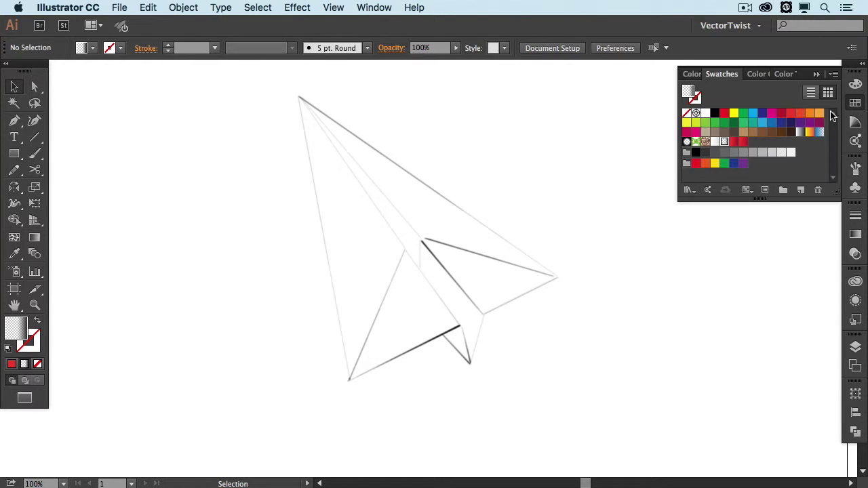
pyautogui.click(781, 114)
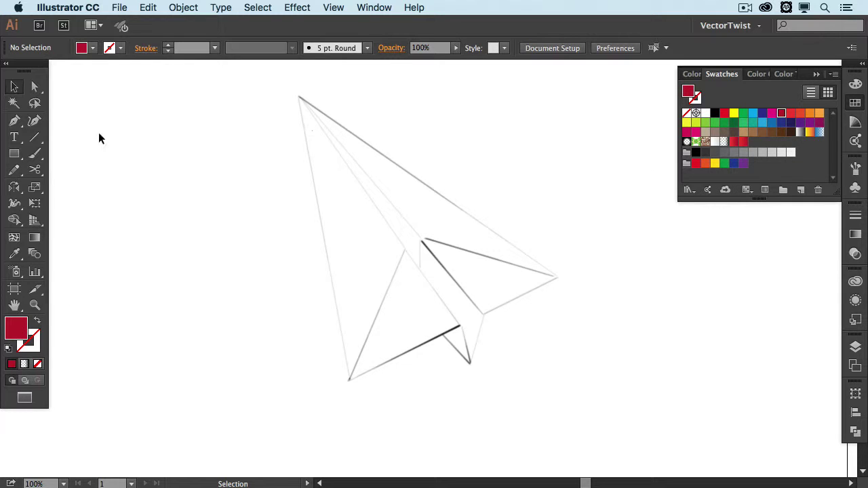
pyautogui.click(15, 122)
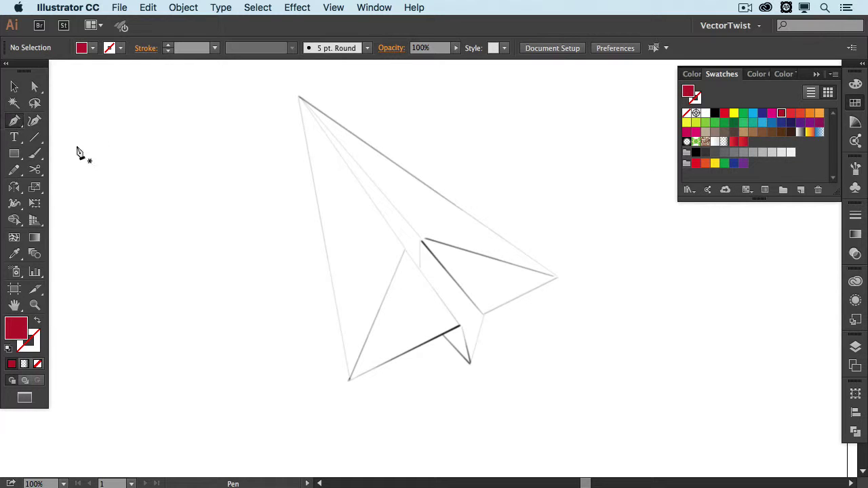
pyautogui.click(298, 96)
pyautogui.click(557, 278)
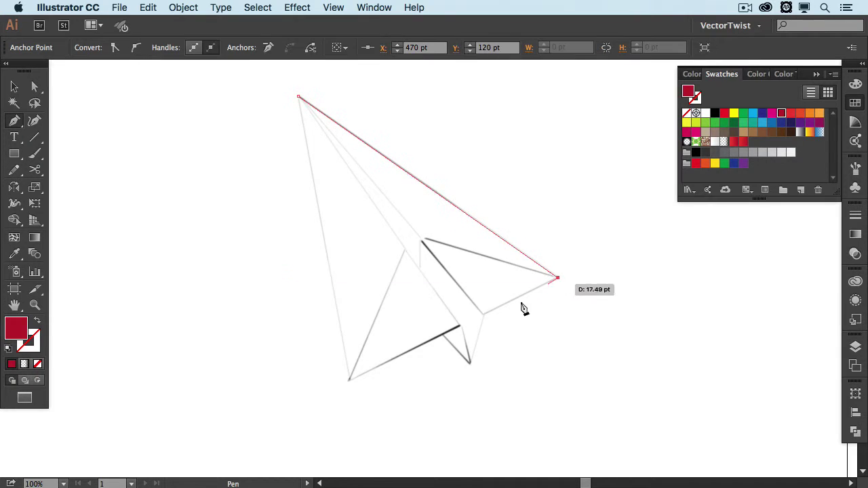
pyautogui.click(482, 314)
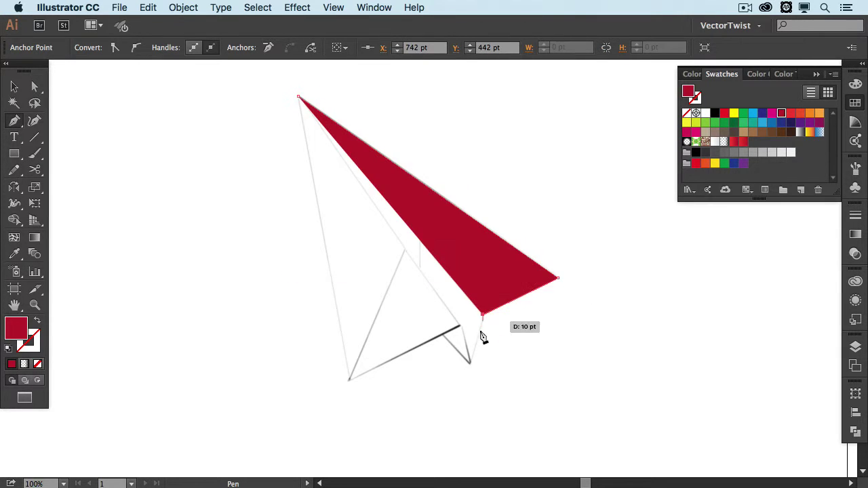
pyautogui.click(471, 364)
pyautogui.click(442, 335)
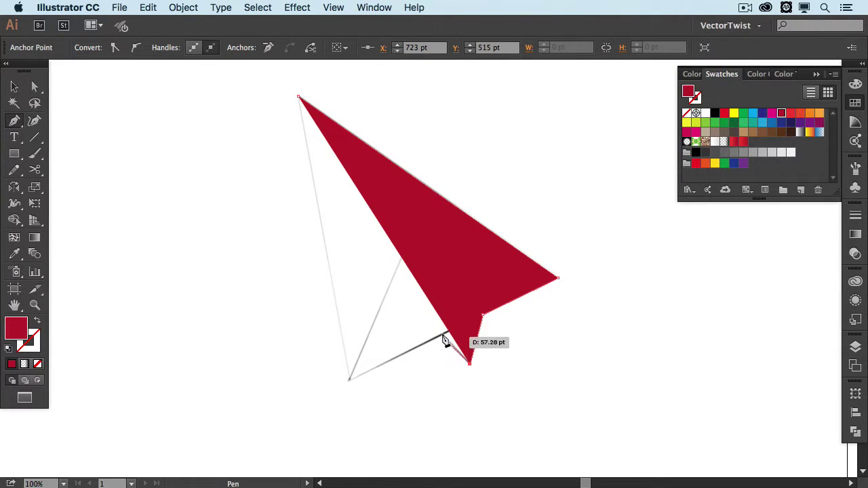
pyautogui.click(350, 380)
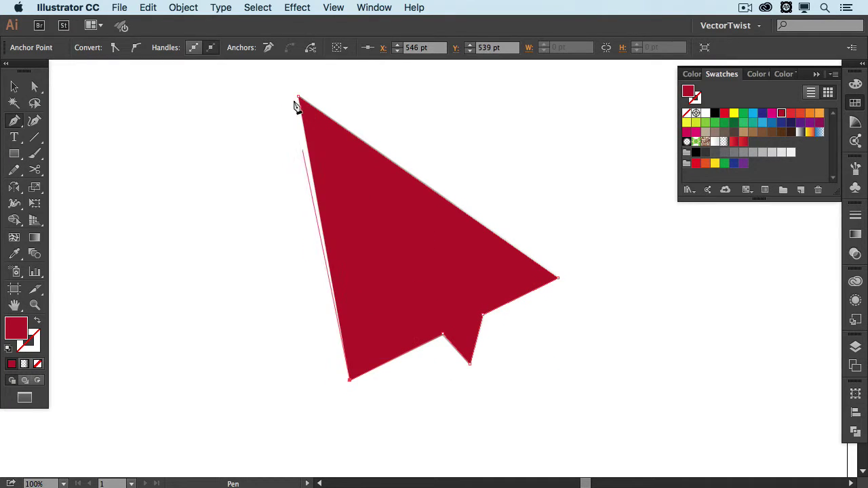
pyautogui.click(299, 99)
pyautogui.press('v')
pyautogui.click(403, 126)
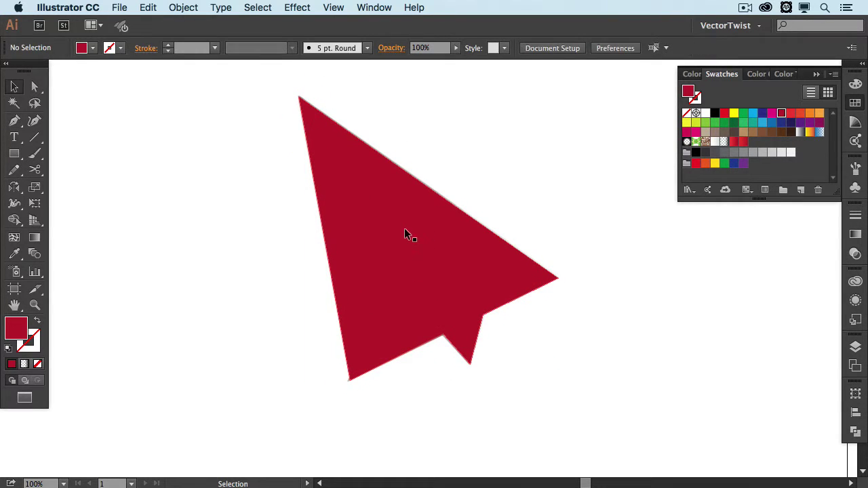
# - Lower the red silhouette's opacity to 58% and deselect it
pyautogui.click(405, 227)
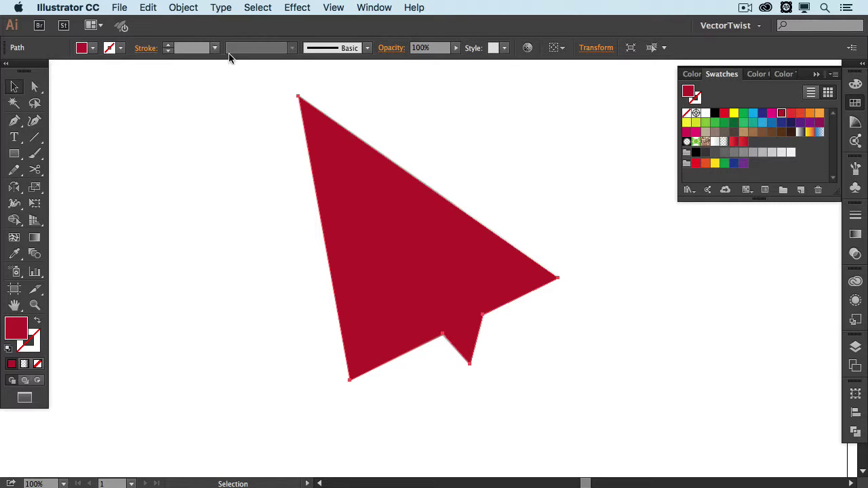
pyautogui.click(397, 54)
pyautogui.moveTo(393, 71); pyautogui.dragTo(370, 91)
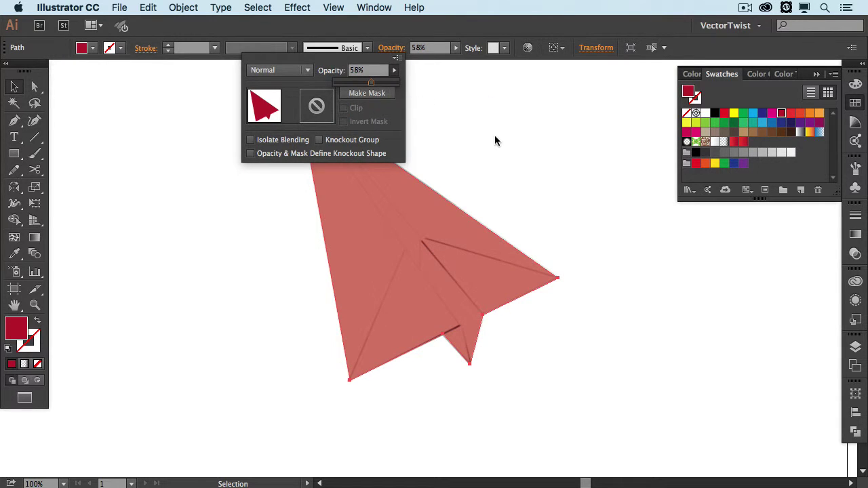
pyautogui.click(512, 165)
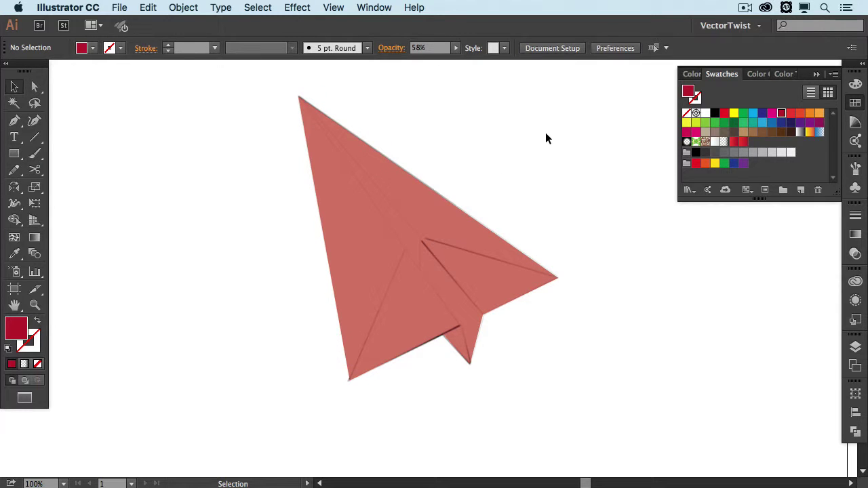
# - Draw the plane's right wing face as a closed triangle from the nose to the wing tip and inner fold corner, filled with the white-to-gray linear gradient
pyautogui.press('p')
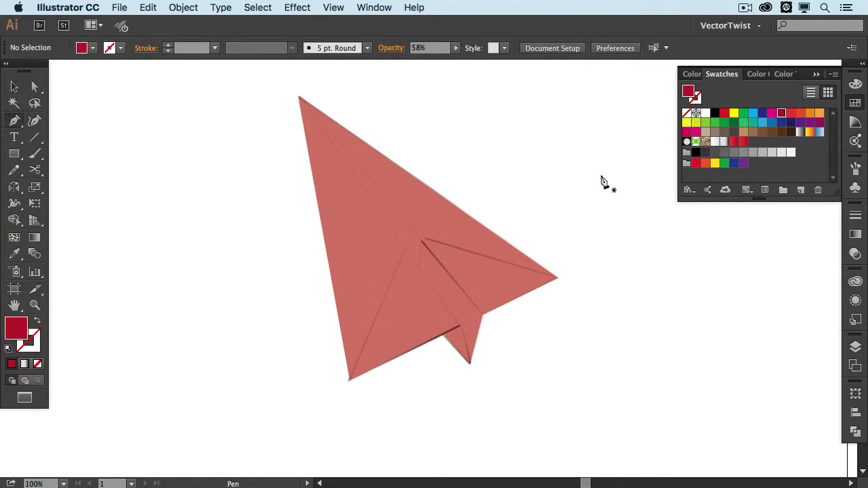
pyautogui.click(715, 141)
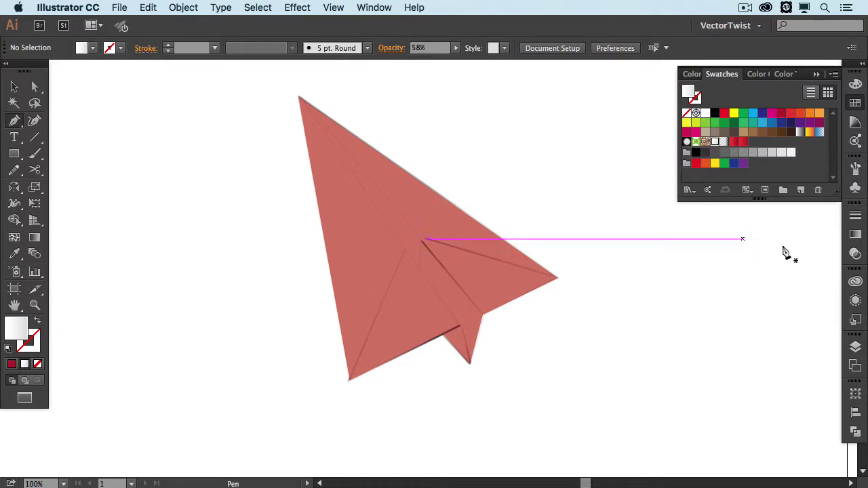
pyautogui.click(854, 235)
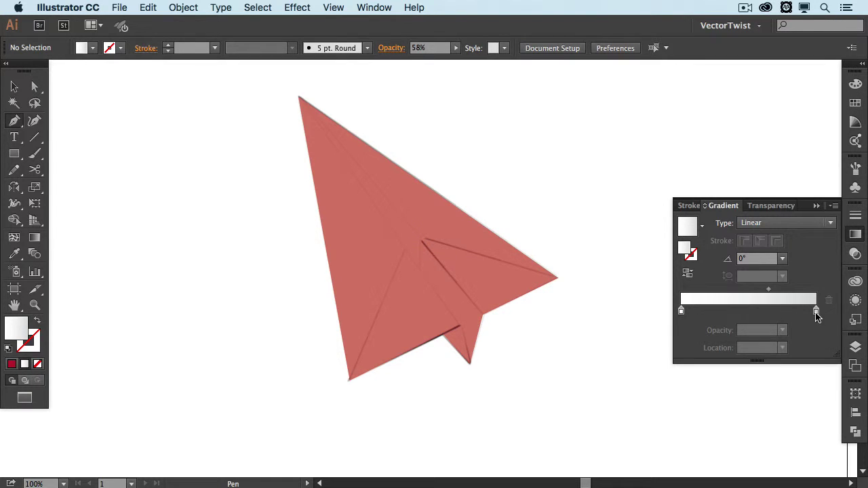
pyautogui.click(299, 97)
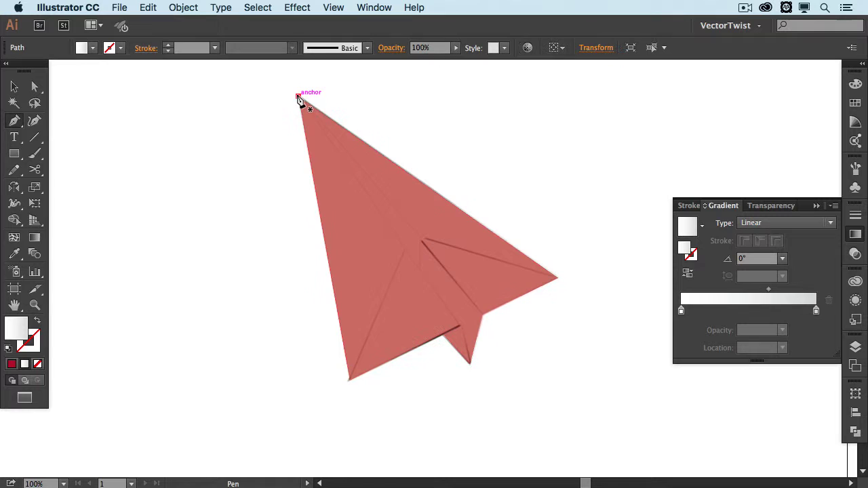
pyautogui.click(557, 276)
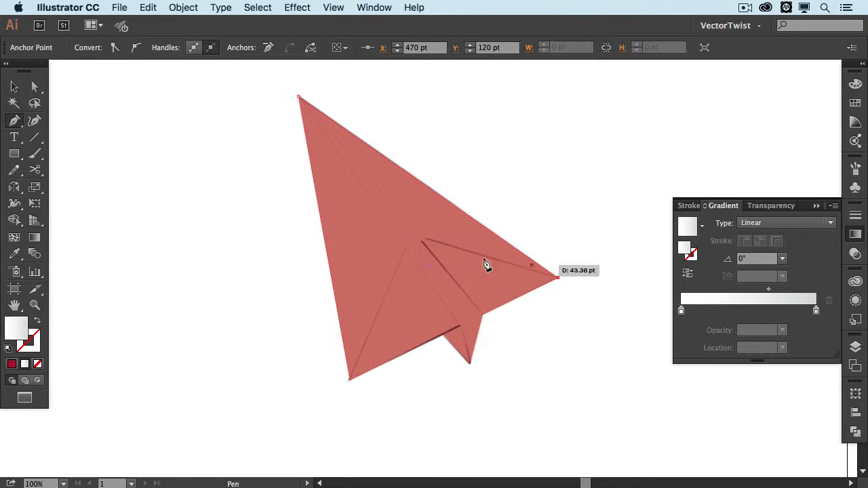
pyautogui.click(420, 238)
pyautogui.click(298, 96)
pyautogui.keyDown('super'); pyautogui.click(306, 91); pyautogui.keyUp('super')
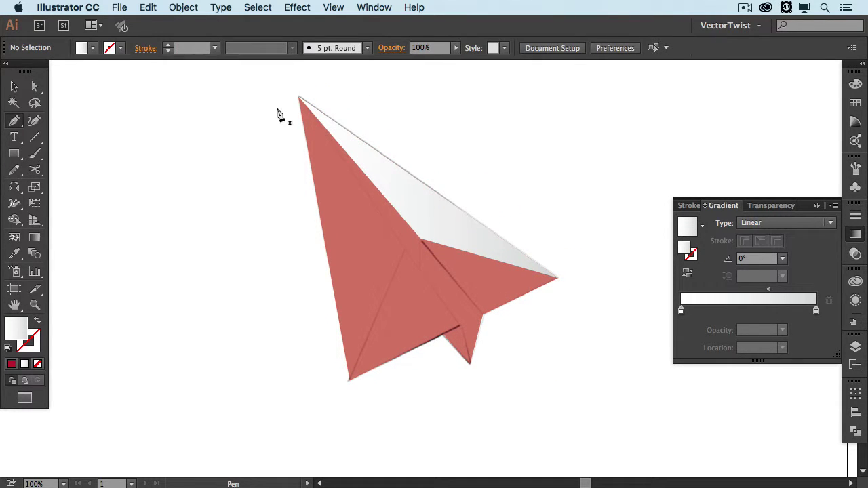
# - Draw the left wing face as a closed triangle from the nose to the lower-left wing tip and inner fold point, using the same gradient
pyautogui.click(299, 96)
pyautogui.click(350, 380)
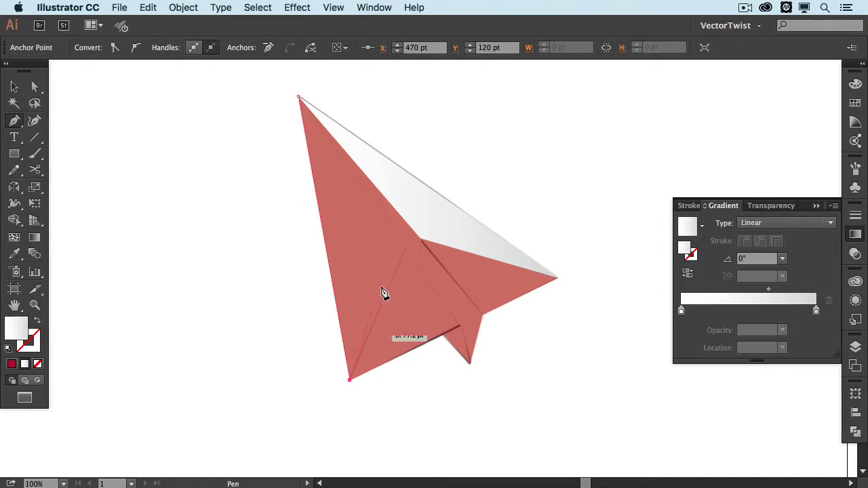
pyautogui.click(406, 252)
pyautogui.click(298, 97)
pyautogui.keyDown('super'); pyautogui.click(280, 95); pyautogui.keyUp('super')
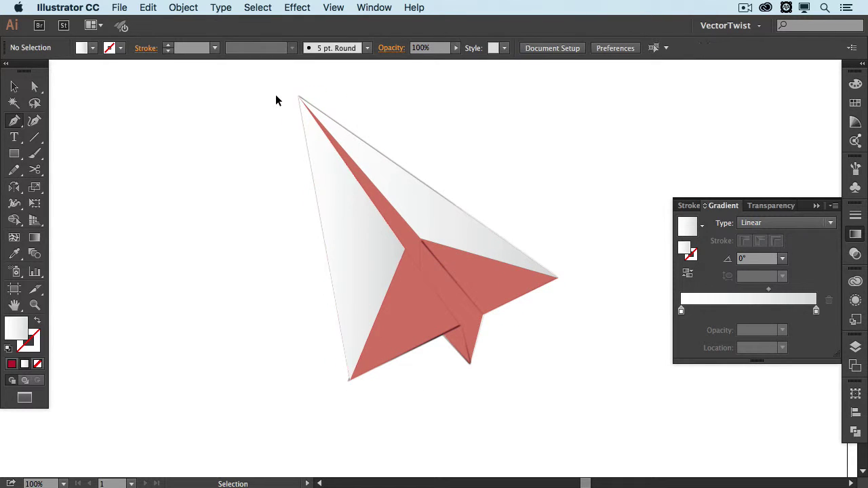
# - Redirect the left wing face's gradient to about -148°, running from the inner fold out past the wing's outer edge
pyautogui.press('v')
pyautogui.click(359, 250)
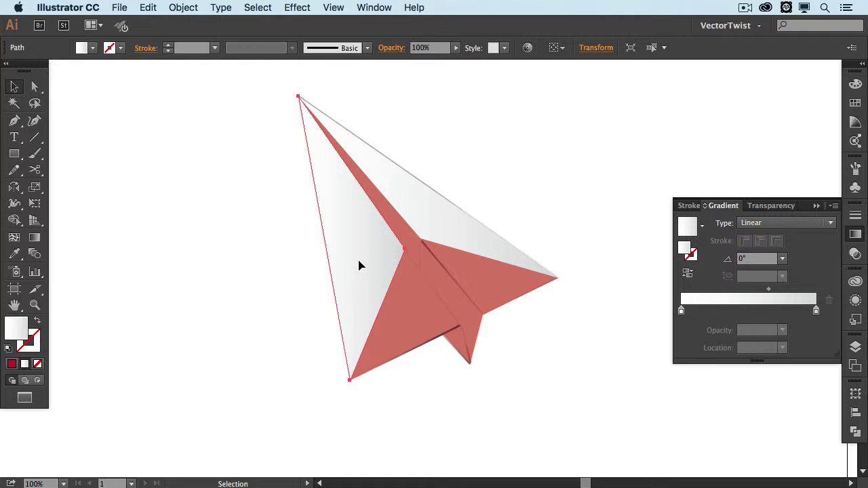
pyautogui.press('g')
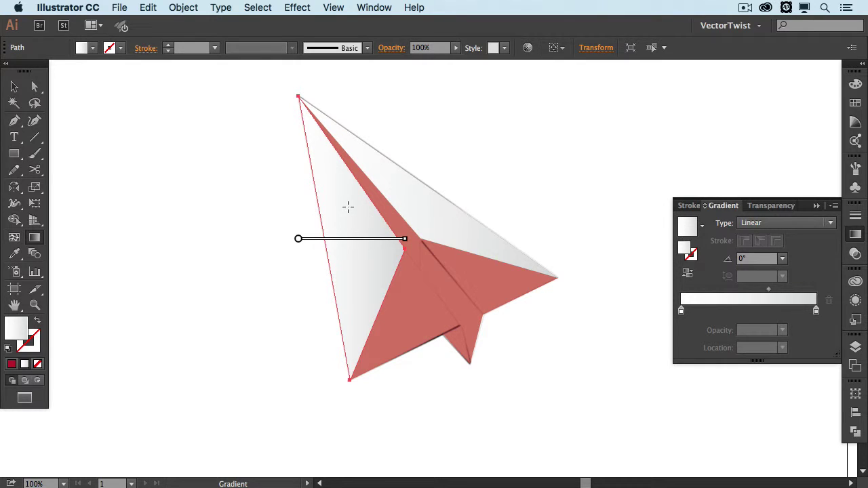
pyautogui.moveTo(364, 213)
pyautogui.mouseDown()
pyautogui.moveTo(363, 234)
pyautogui.moveTo(286, 249)
pyautogui.moveTo(272, 270)
pyautogui.mouseUp()
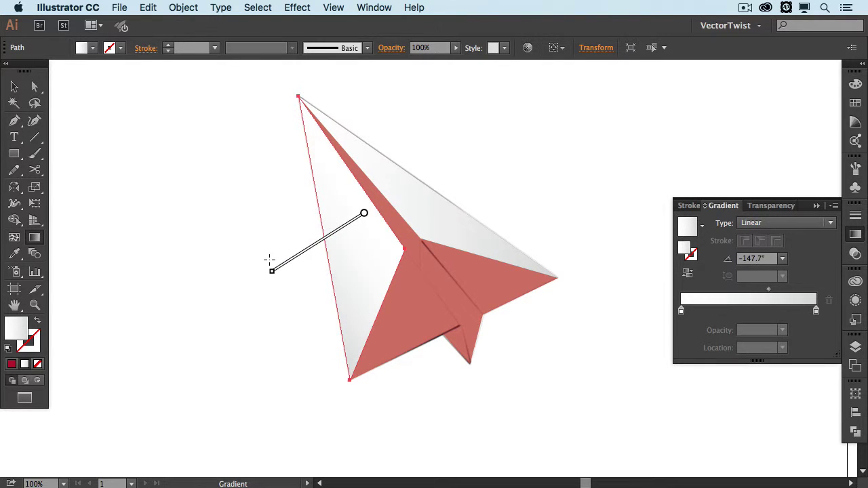
# - Redirect the right wing face's gradient to about 3°, with the gray shading toward the wing tip
pyautogui.press('v')
pyautogui.click(430, 206)
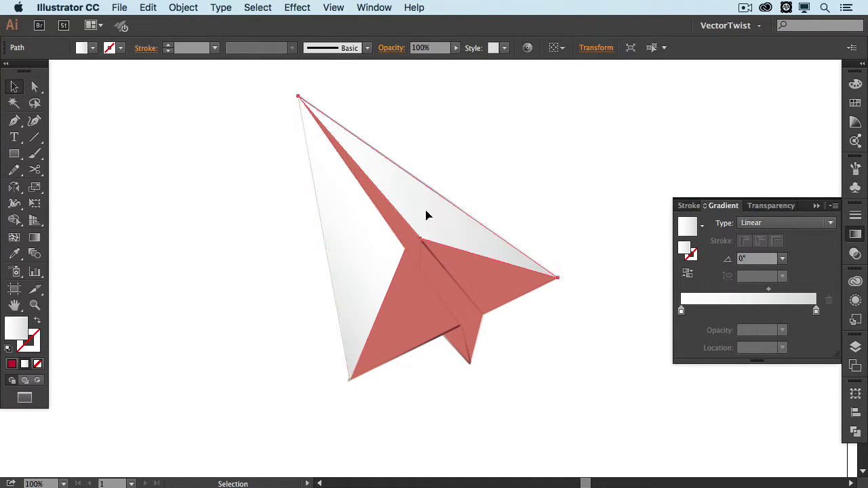
pyautogui.press('g')
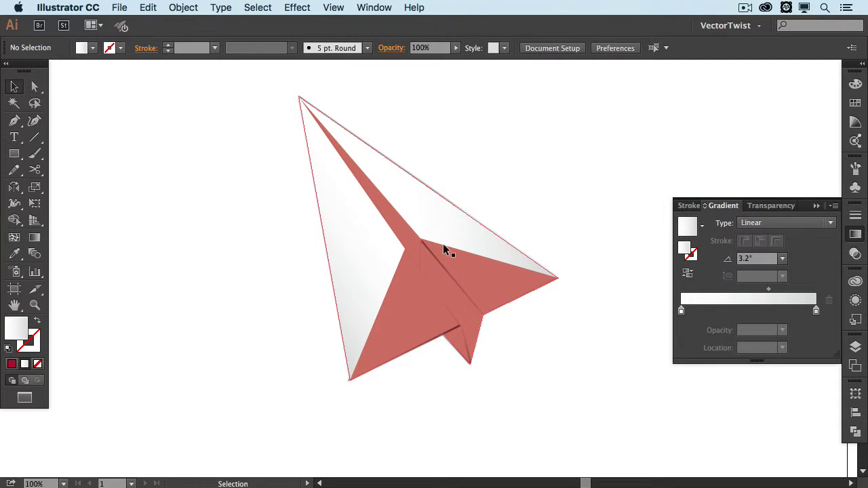
# - Draw the narrow center fold as a closed gradient-filled shape between the two wing faces, from the nose to the inner fold corners
pyautogui.press('p')
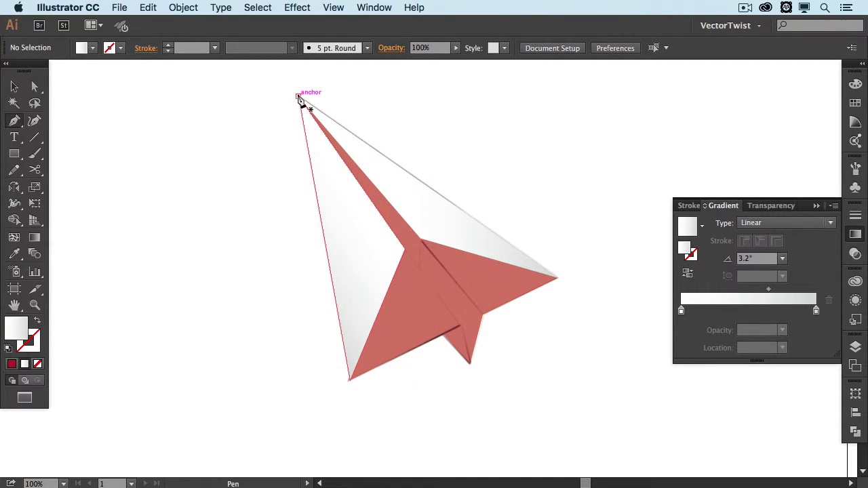
pyautogui.click(299, 96)
pyautogui.moveTo(420, 239); pyautogui.dragTo(421, 279)
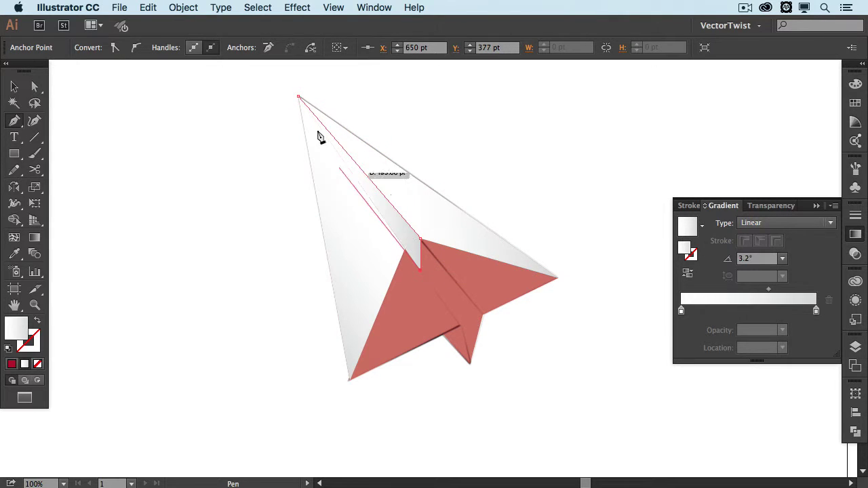
pyautogui.click(299, 97)
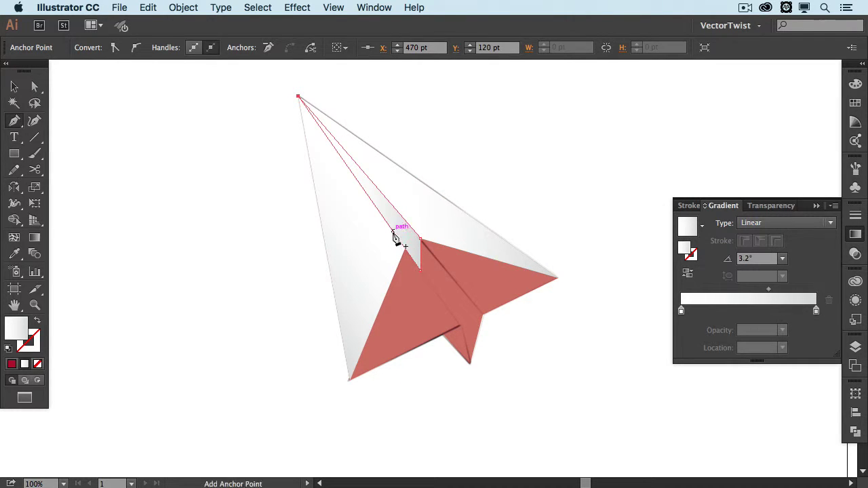
# - Redirect the center fold's gradient across its width at about -142° and deselect the shape
pyautogui.press('g')
pyautogui.moveTo(391, 213)
pyautogui.mouseDown()
pyautogui.moveTo(376, 251)
pyautogui.moveTo(375, 236)
pyautogui.moveTo(387, 236)
pyautogui.moveTo(375, 217)
pyautogui.moveTo(385, 203)
pyautogui.moveTo(375, 211)
pyautogui.moveTo(426, 145)
pyautogui.mouseUp()
pyautogui.press('v')
pyautogui.click(427, 144)
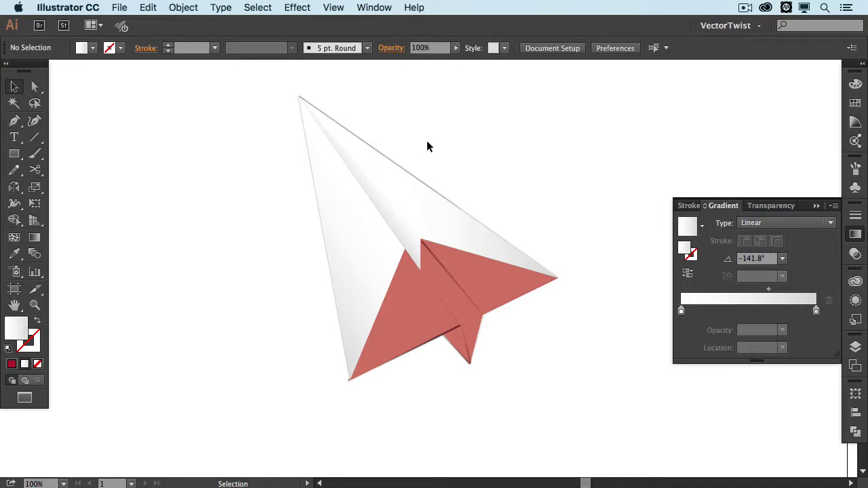
# - Move the center fold's two gradient color stops inward to sharpen its shading, keeping white on the upper side, and deselect it
pyautogui.click(357, 184)
pyautogui.press('g')
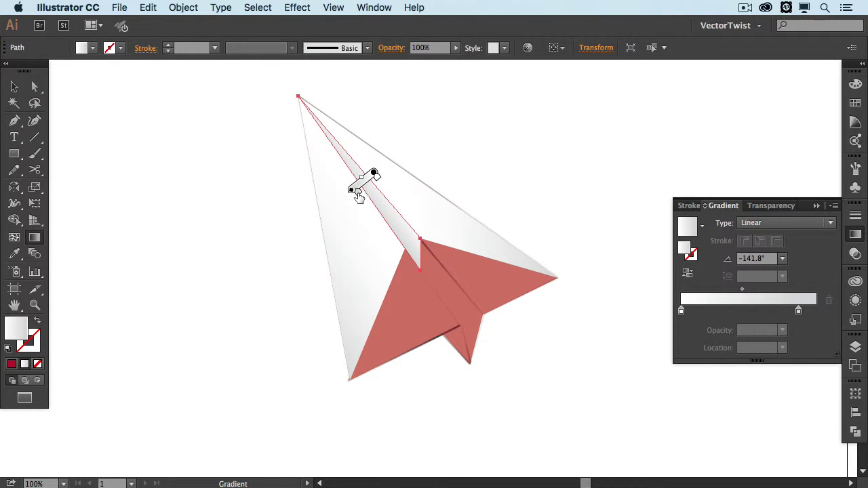
pyautogui.moveTo(361, 177); pyautogui.dragTo(359, 180)
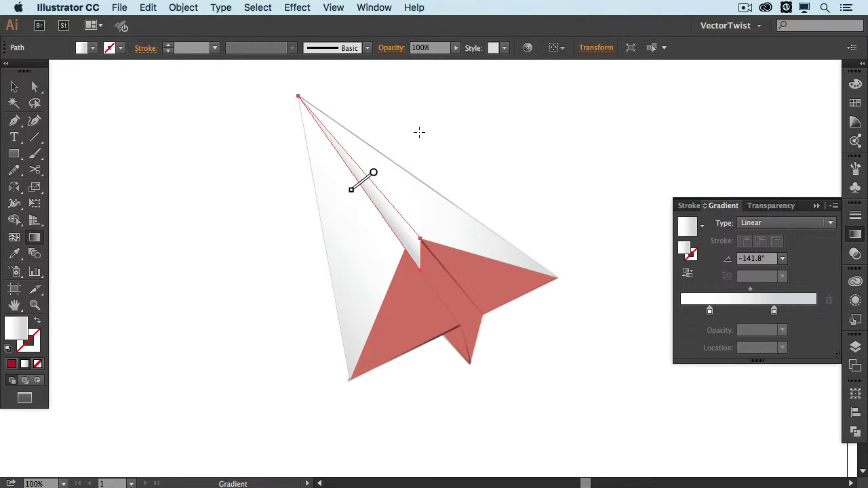
pyautogui.press('v')
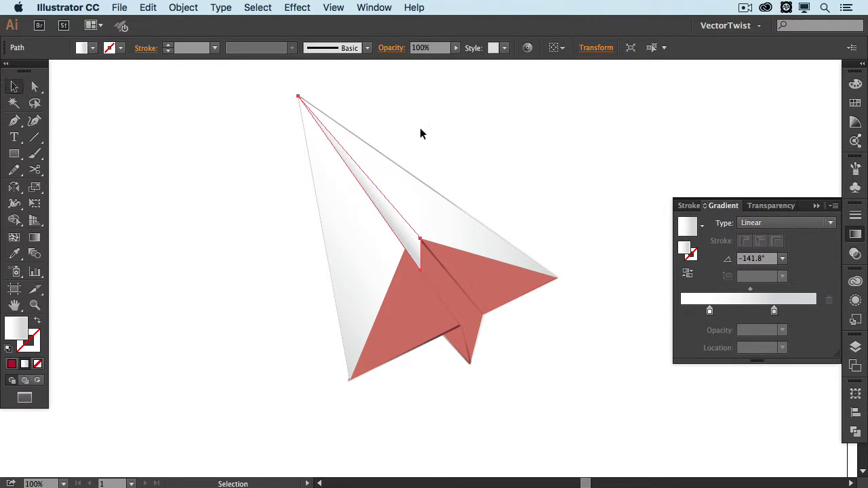
pyautogui.click(420, 127)
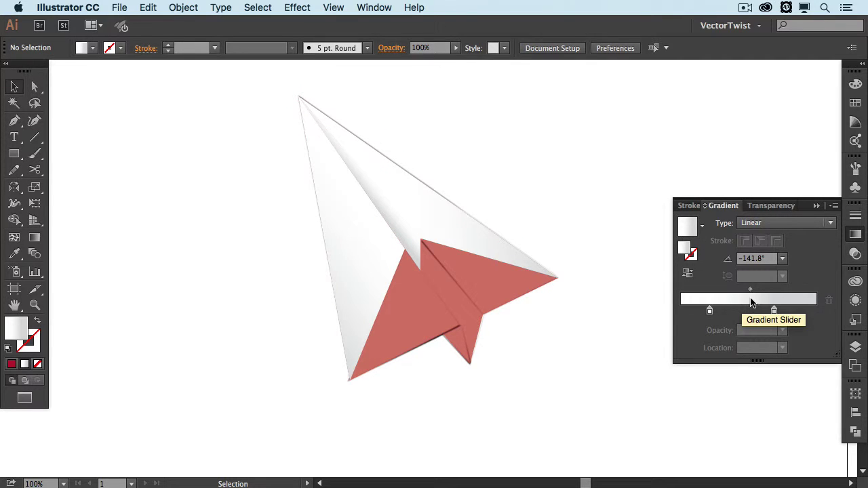
# - Draw the right red fold as a closed triangle with the red gradient swatch, from the inner fold corner to the tail notch and wing tip
pyautogui.click(855, 102)
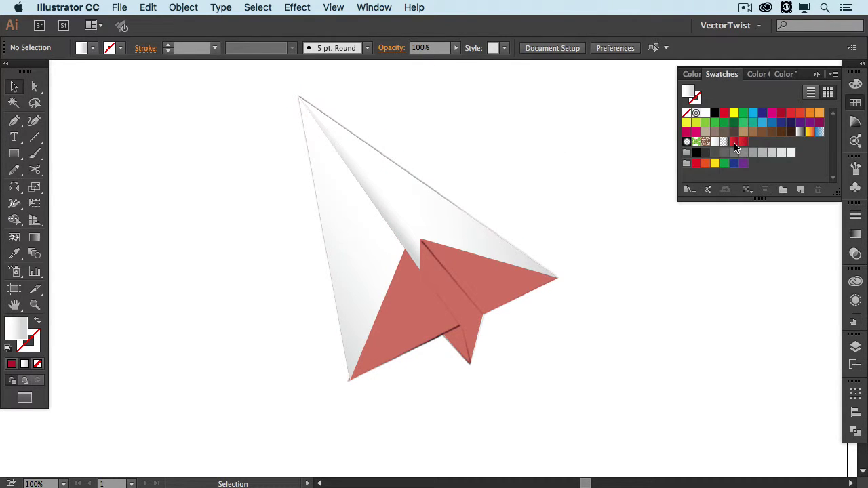
pyautogui.click(733, 143)
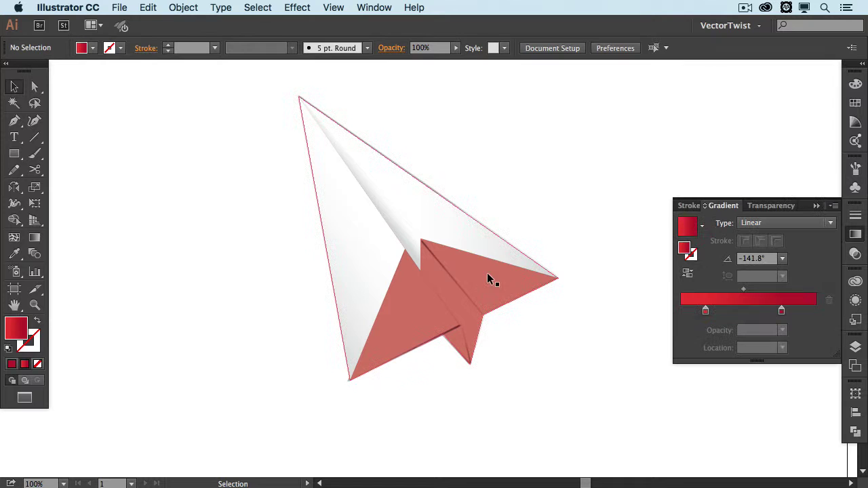
pyautogui.press('p')
pyautogui.click(419, 238)
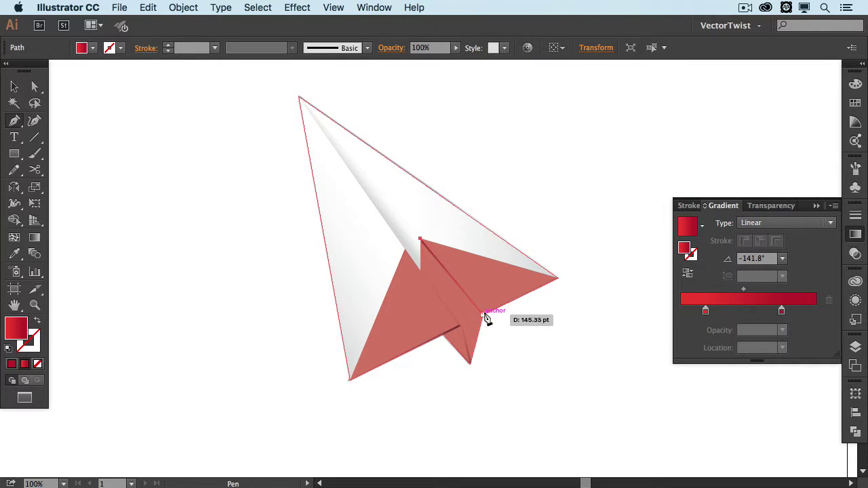
pyautogui.click(483, 314)
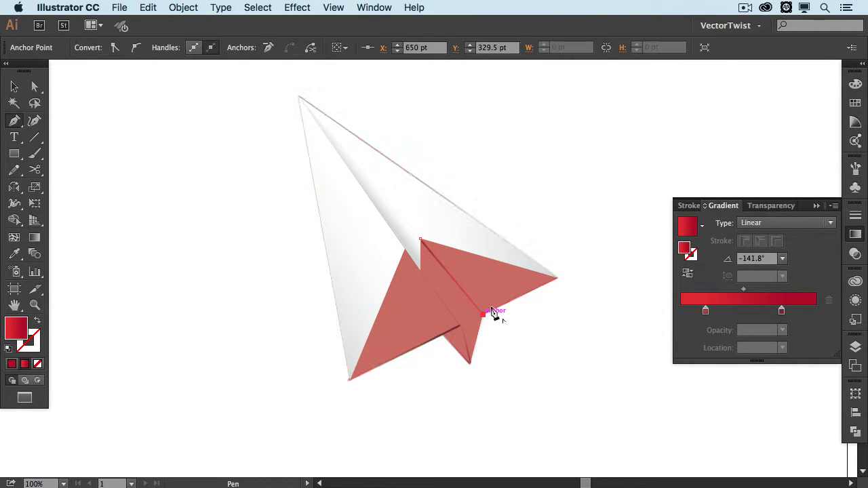
pyautogui.click(557, 277)
pyautogui.click(420, 240)
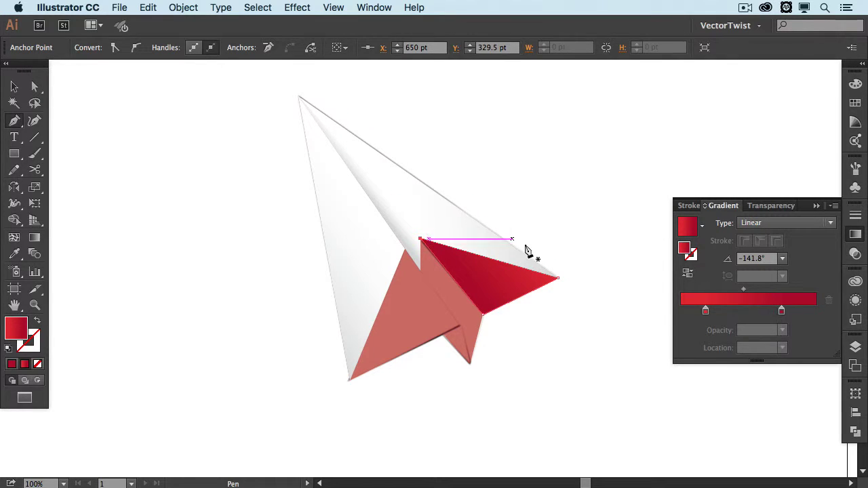
# - Redirect the right red fold's gradient to about 20°, with the dark red toward the wing tip, and deselect the shape
pyautogui.press('g')
pyautogui.moveTo(480, 266)
pyautogui.mouseDown()
pyautogui.moveTo(594, 239)
pyautogui.moveTo(588, 228)
pyautogui.mouseUp()
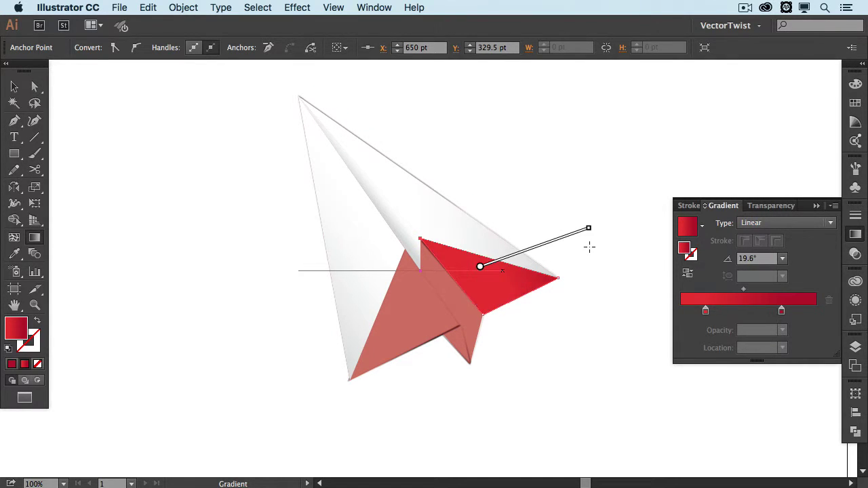
pyautogui.press('shift+super+a')
# - Draw the left red fold as a closed gradient-filled triangle between the inner fold corner, the inner tail corner and the left wing tip
pyautogui.press('p')
pyautogui.click(405, 250)
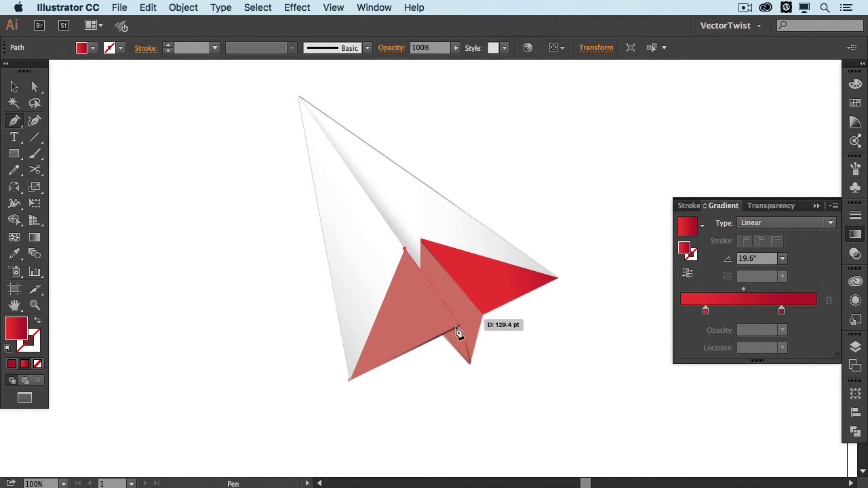
pyautogui.click(460, 327)
pyautogui.click(349, 379)
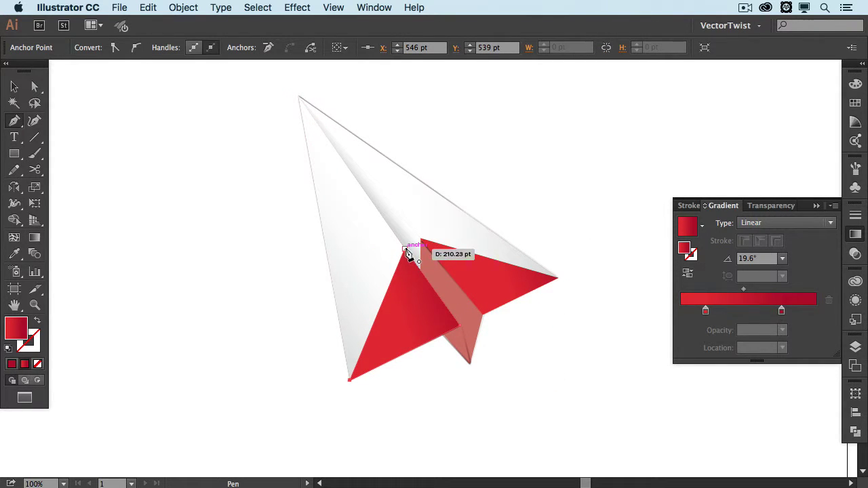
pyautogui.click(405, 250)
# - Redirect the left red fold's gradient to about -140°, with the dark red toward the left wing tip, and deselect the shape
pyautogui.press('g')
pyautogui.moveTo(408, 309)
pyautogui.mouseDown()
pyautogui.moveTo(331, 395)
pyautogui.moveTo(315, 392)
pyautogui.mouseUp()
pyautogui.press('shift+super+a')
pyautogui.press('v')
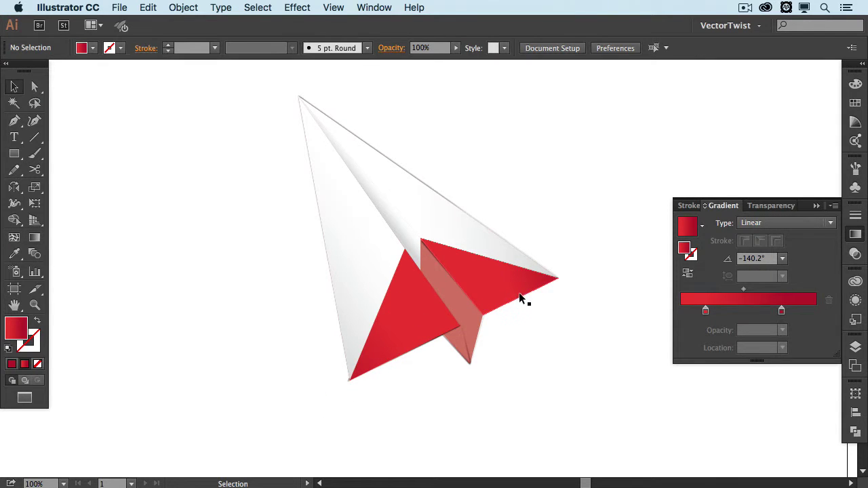
# - Draw the red center keel as a closed gradient-filled shape from the nose through the tail notch, the bottom tip and the inner tail corner
pyautogui.press('p')
pyautogui.press('v')
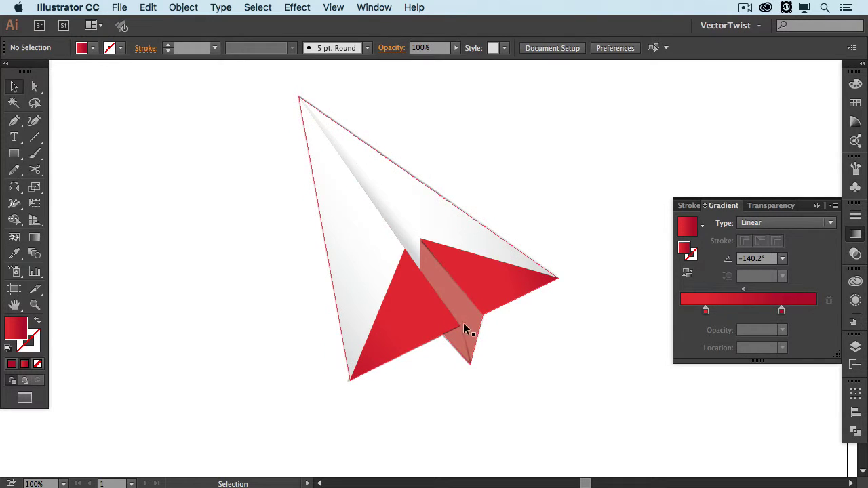
pyautogui.press('p')
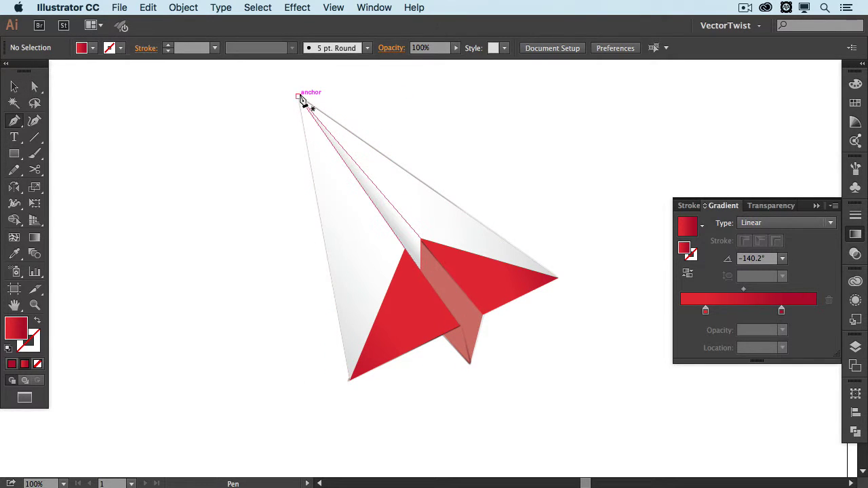
pyautogui.click(299, 97)
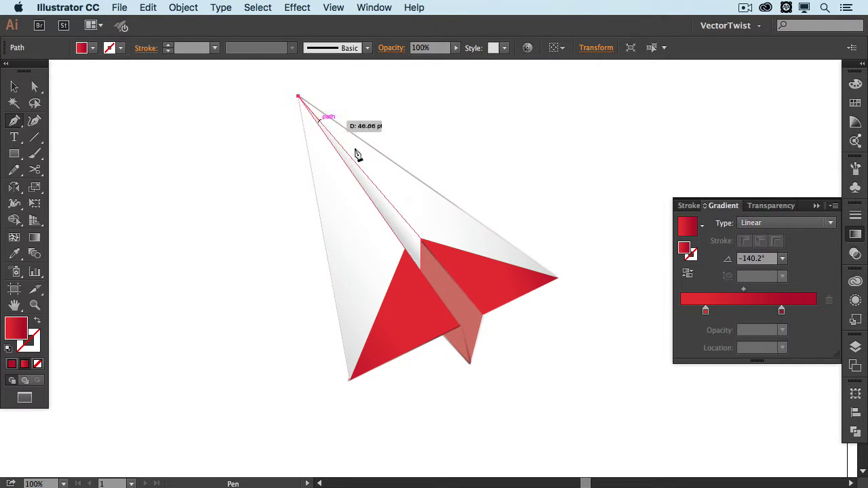
pyautogui.click(484, 315)
pyautogui.click(460, 326)
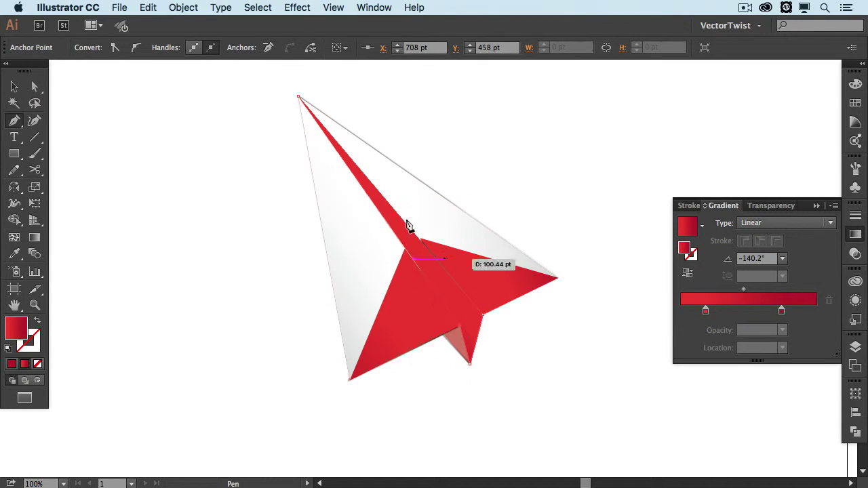
pyautogui.click(298, 96)
# - Redirect the center keel's red gradient across its width at about -140°, with the dark red toward the left fold
pyautogui.press('g')
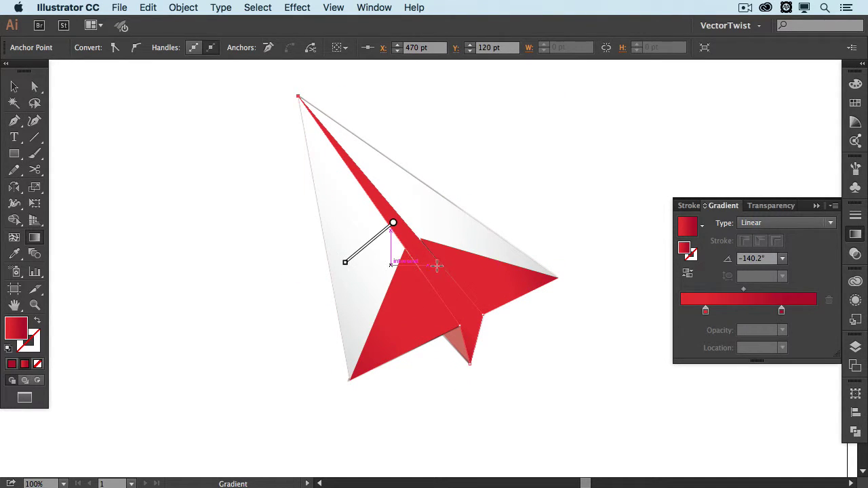
pyautogui.moveTo(436, 265); pyautogui.dragTo(402, 293)
pyautogui.moveTo(434, 254); pyautogui.dragTo(404, 280)
pyautogui.press('v')
pyautogui.press('super+shift+a')
# - Send the red center keel backward behind the white center fold and deselect it
pyautogui.click(440, 278)
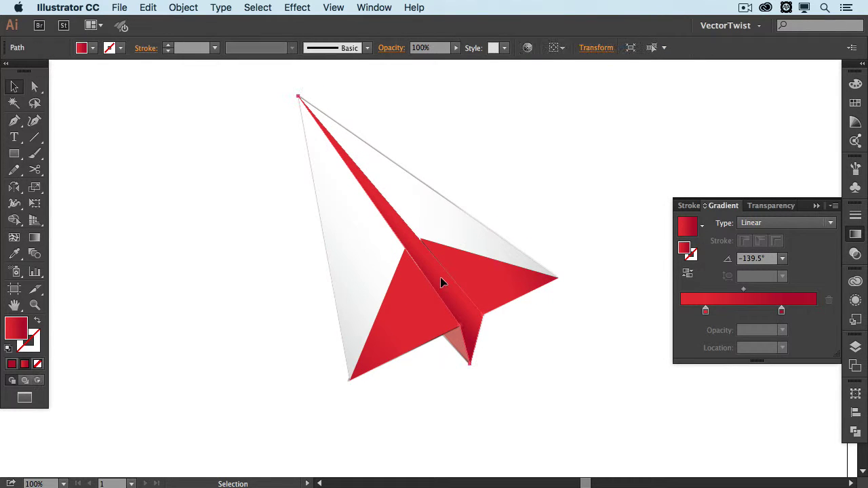
pyautogui.press('a')
pyautogui.press('super+[')
pyautogui.click(513, 383)
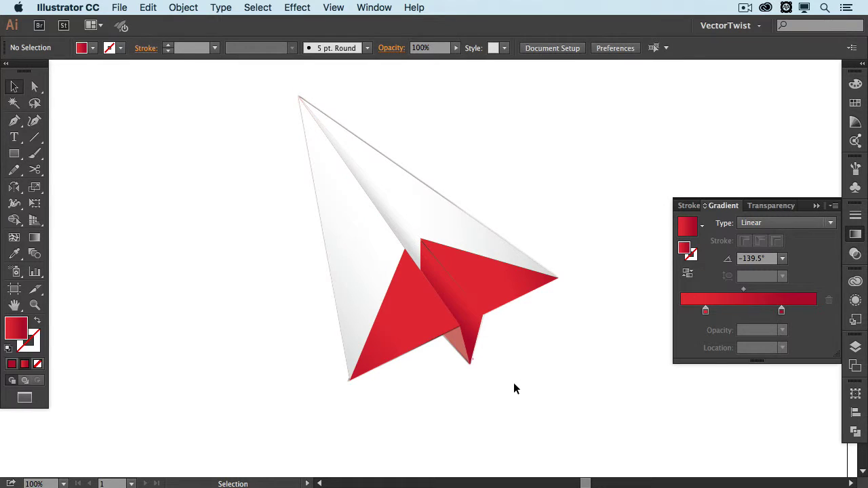
# - Set the base silhouette's opacity to 100% and fill it with the bright red swatch (ef4136)
pyautogui.click(455, 335)
pyautogui.click(455, 48)
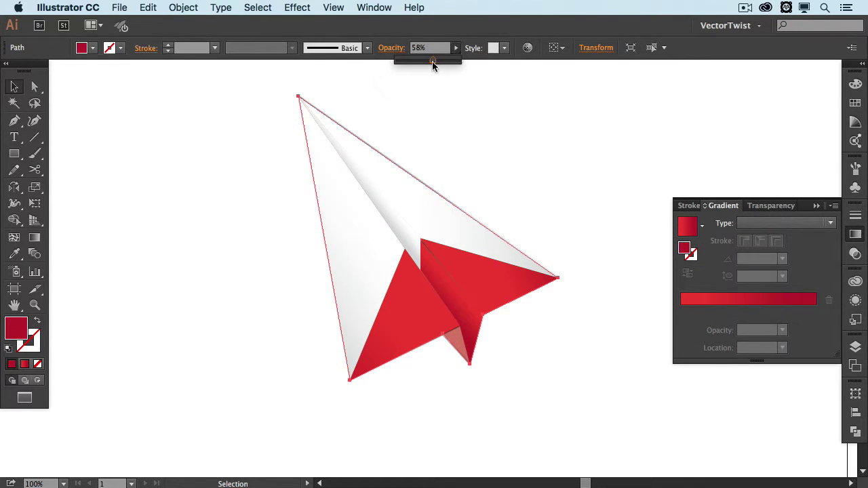
pyautogui.moveTo(433, 63); pyautogui.dragTo(467, 61)
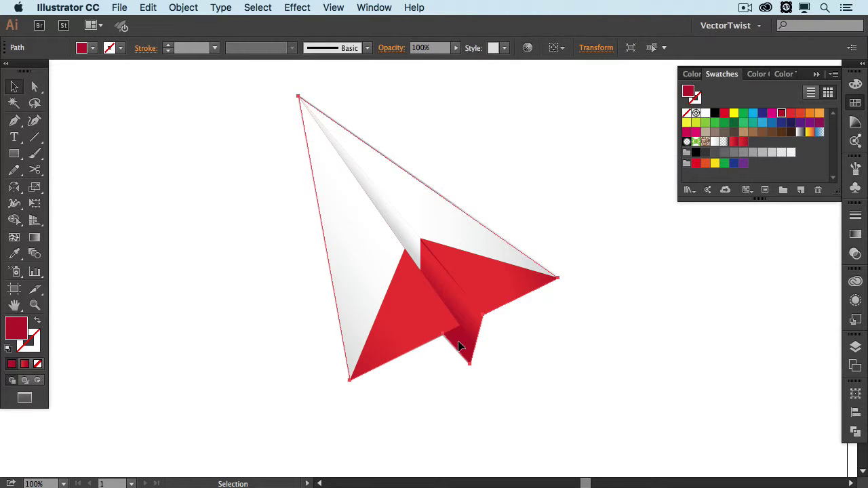
pyautogui.click(790, 113)
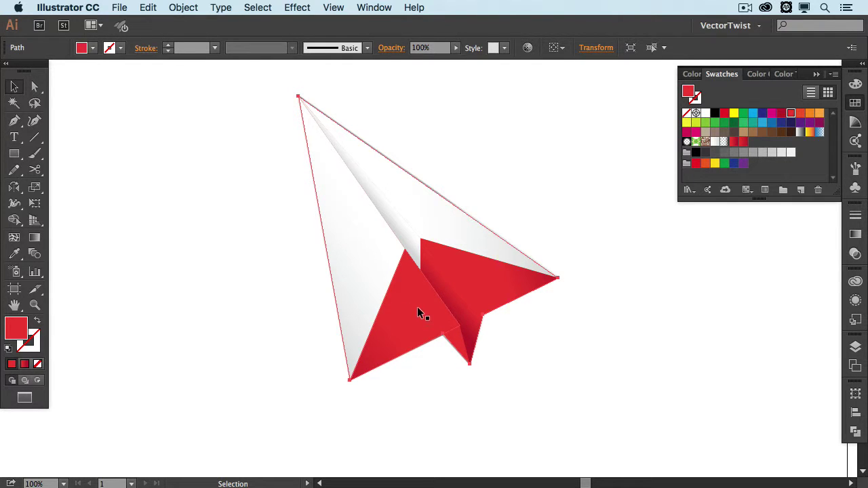
# - Darken the base silhouette's red fill to 87% brightness (dd3733) and deselect the shape
pyautogui.doubleClick(18, 328)
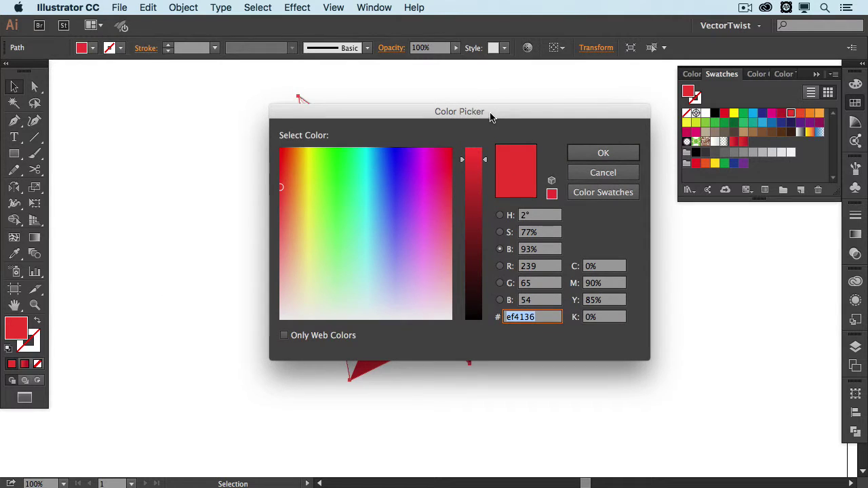
pyautogui.moveTo(495, 117); pyautogui.dragTo(410, 89)
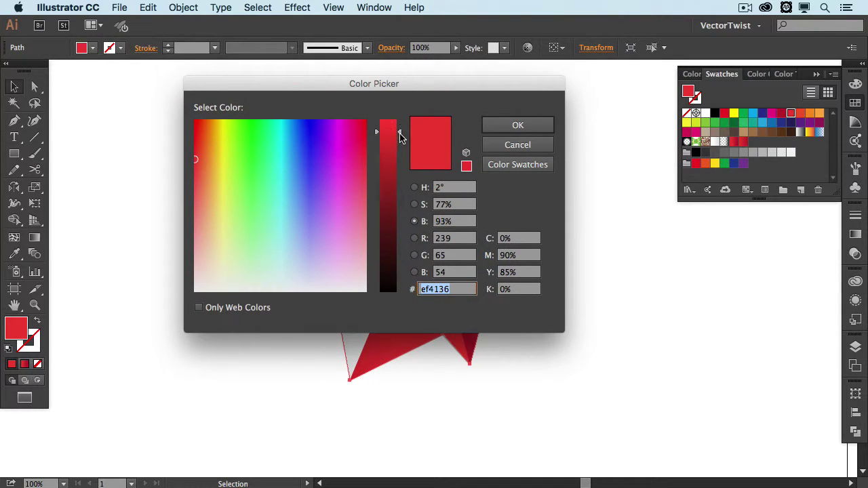
pyautogui.moveTo(400, 135); pyautogui.dragTo(400, 142)
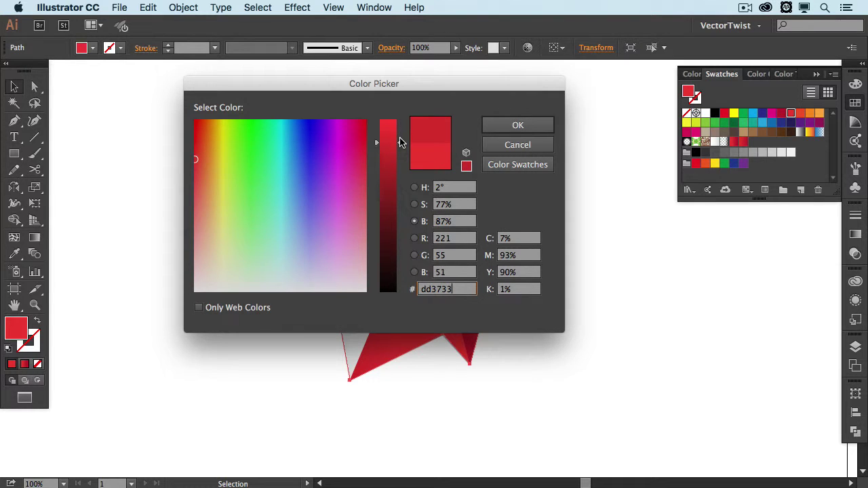
pyautogui.press('Return')
pyautogui.click(569, 355)
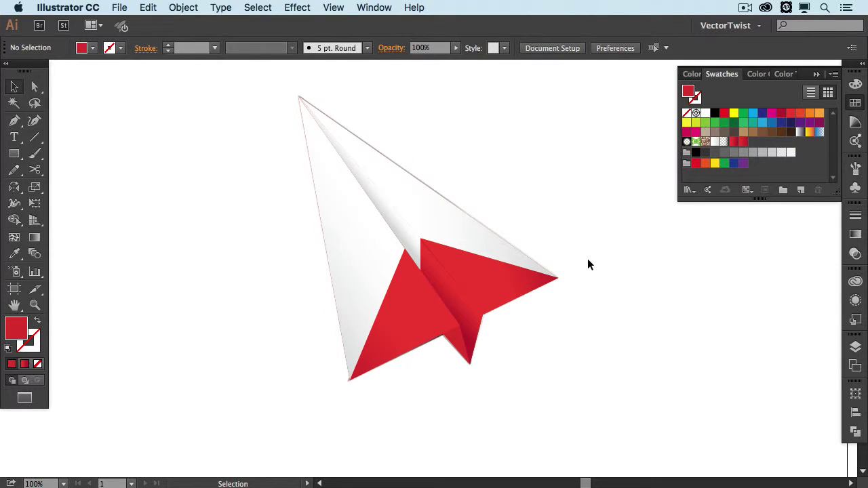
# - Choose the transparent-to-black gradient swatch as the fill and check the opacity of its two color stops
pyautogui.press('super+equal')
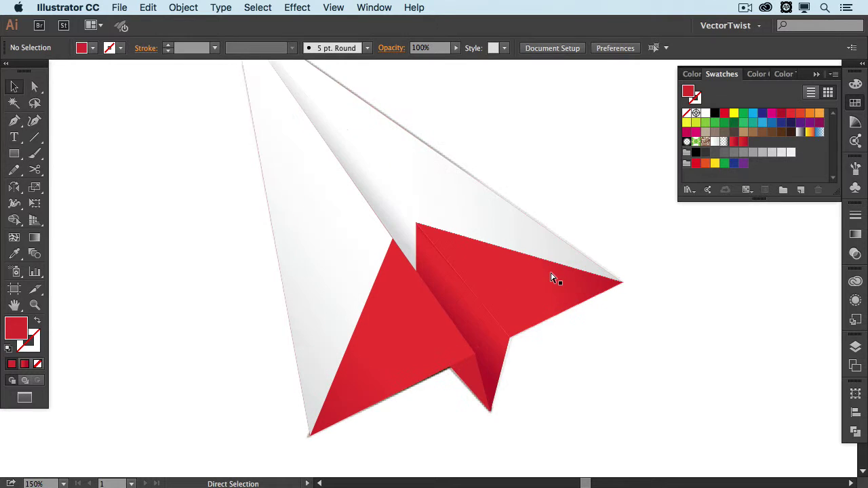
pyautogui.press('super+equal')
pyautogui.press('super+equal')
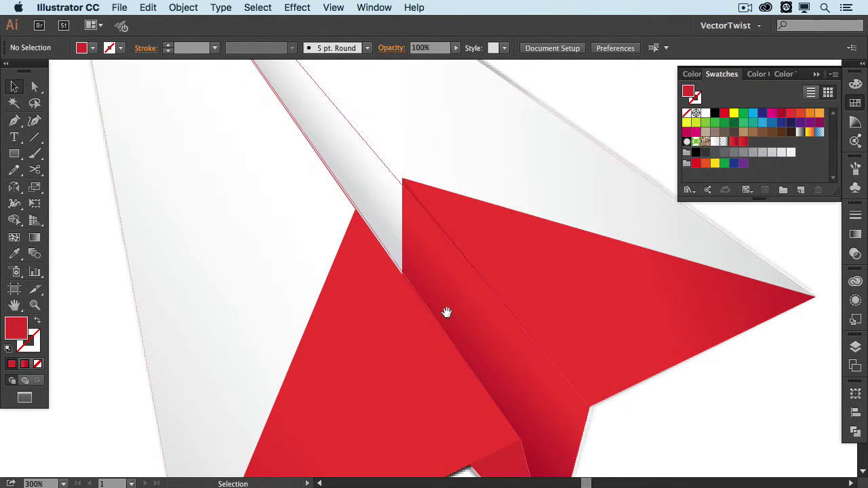
pyautogui.moveTo(446, 312); pyautogui.dragTo(538, 163)
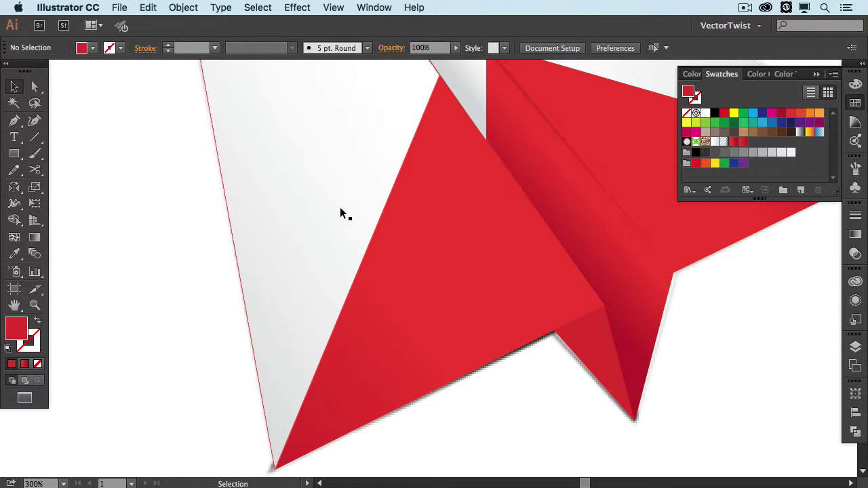
pyautogui.click(724, 143)
pyautogui.click(855, 233)
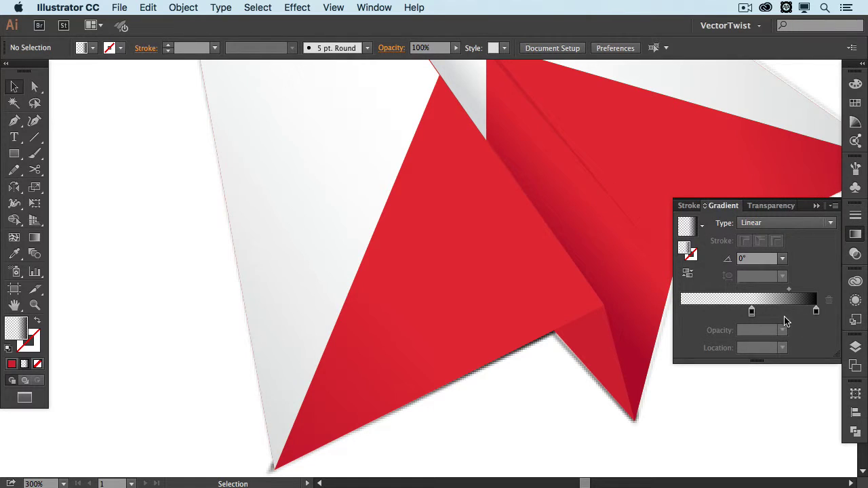
pyautogui.click(816, 313)
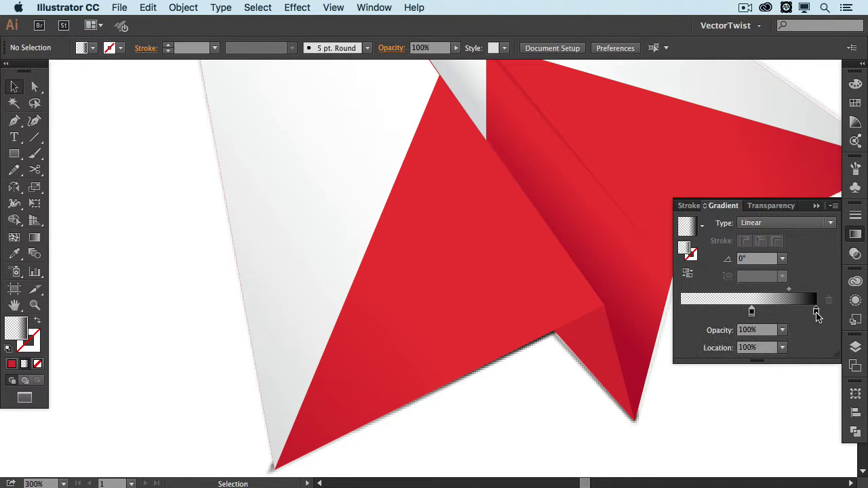
pyautogui.click(751, 311)
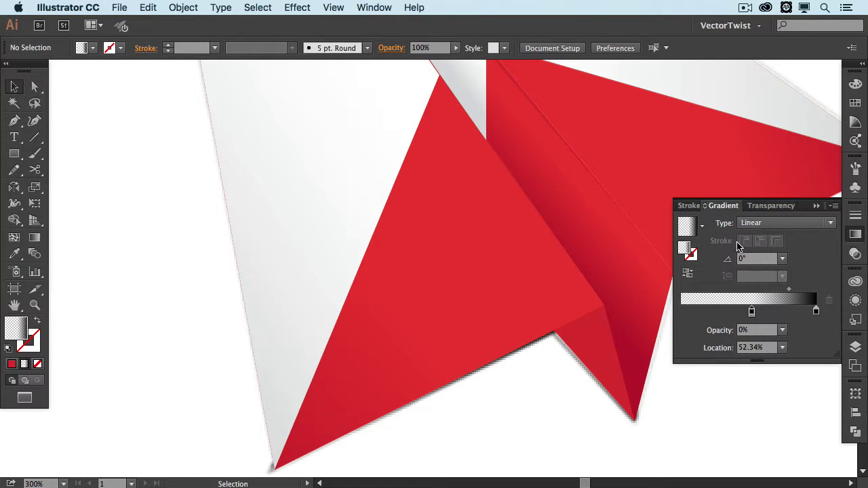
# - Draw a thin closed shadow sliver along the left red fold's outer edge, from the inner fold corner to the left wing tip
pyautogui.press('p')
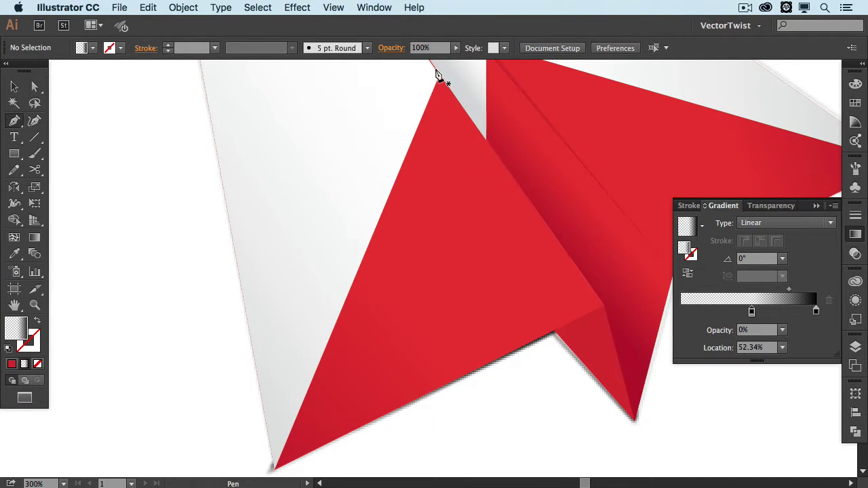
pyautogui.click(435, 72)
pyautogui.scroll(3, 441, 76)
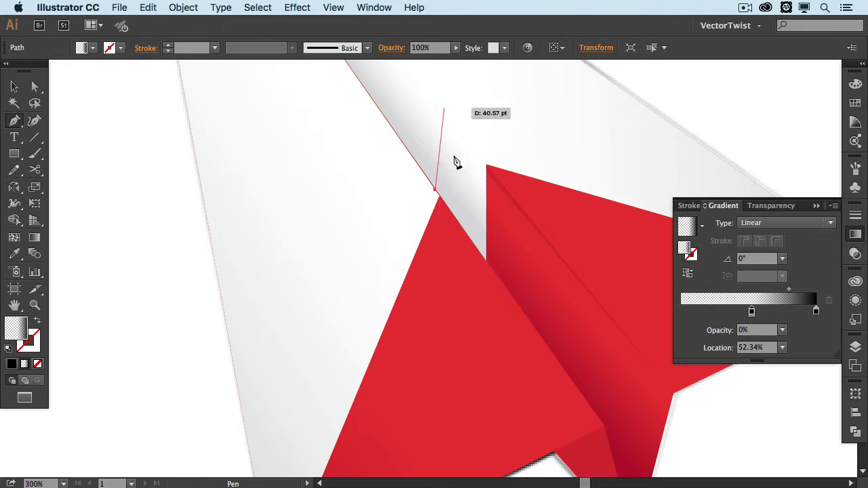
pyautogui.click(444, 202)
pyautogui.press('space')
pyautogui.moveTo(444, 327); pyautogui.dragTo(490, 162)
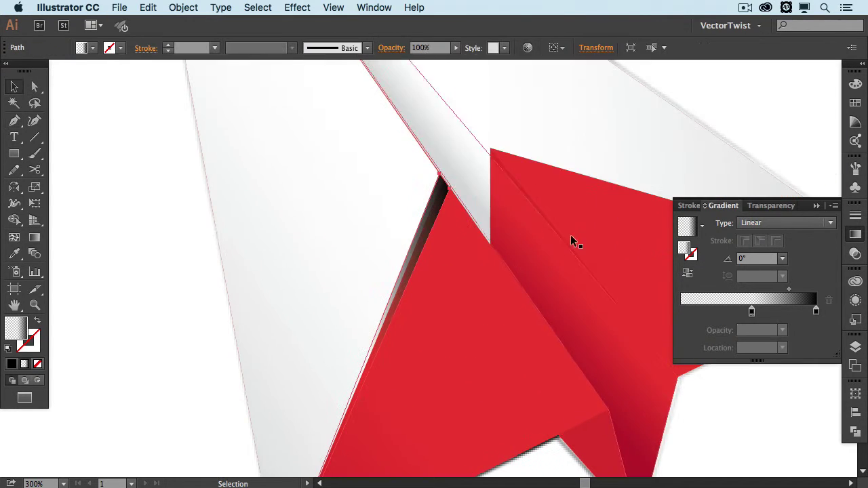
# - Set the shadow sliver's gradient angle to 150°
pyautogui.click(781, 258)
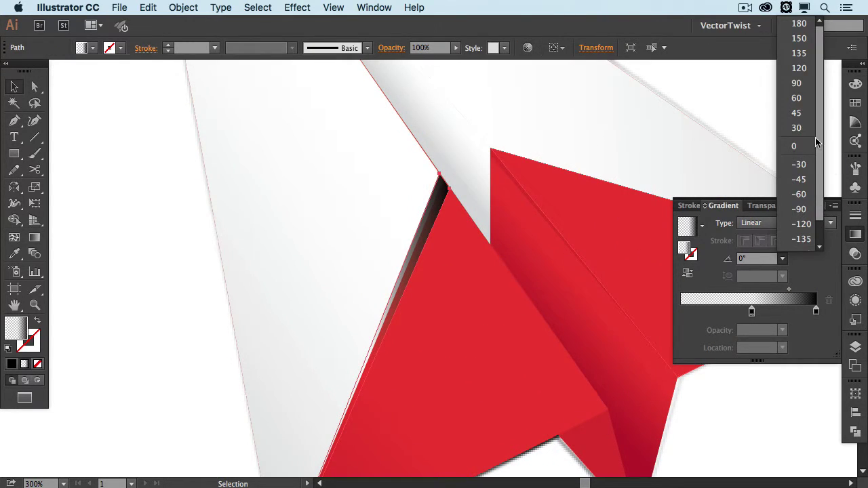
pyautogui.click(797, 39)
pyautogui.click(766, 265)
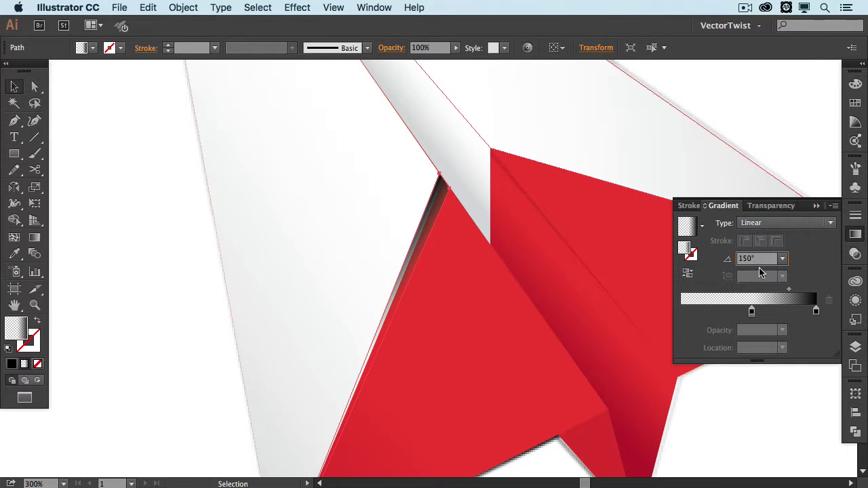
pyautogui.write('154')
pyautogui.press('Return')
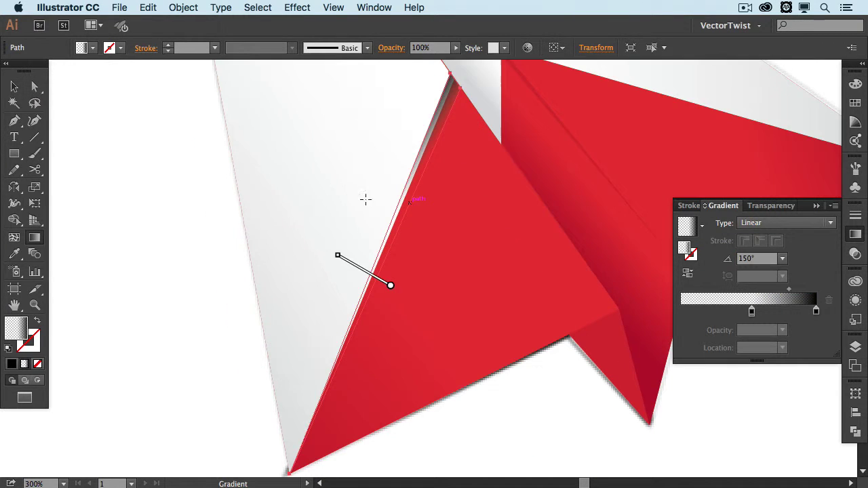
# - Bring the left white wing shape forward so it covers the outer part of the shadow sliver
pyautogui.press('v')
pyautogui.click(502, 407)
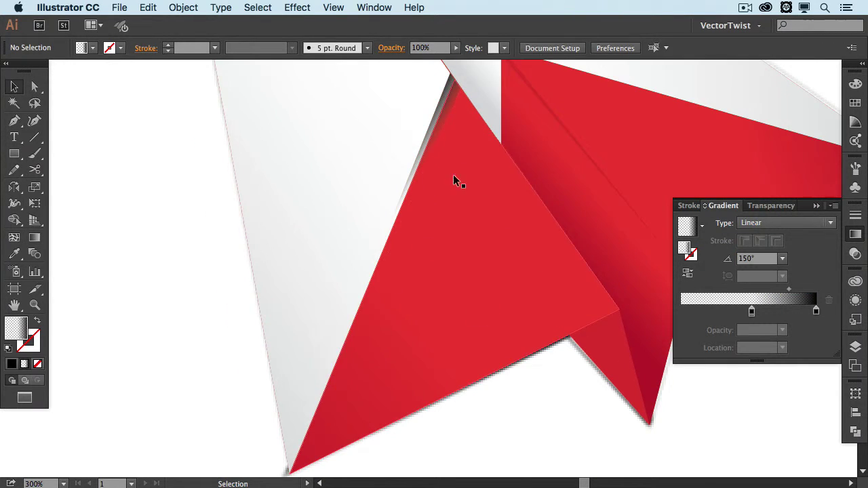
pyautogui.click(451, 97)
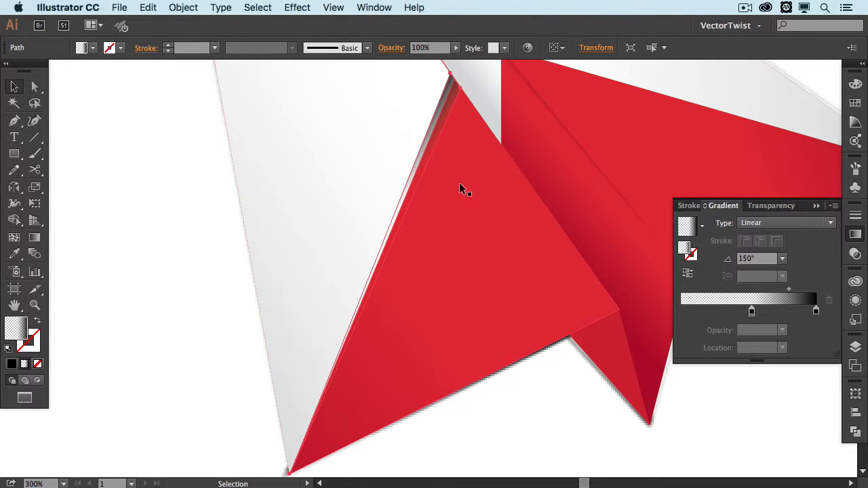
pyautogui.click(177, 210)
pyautogui.click(304, 155)
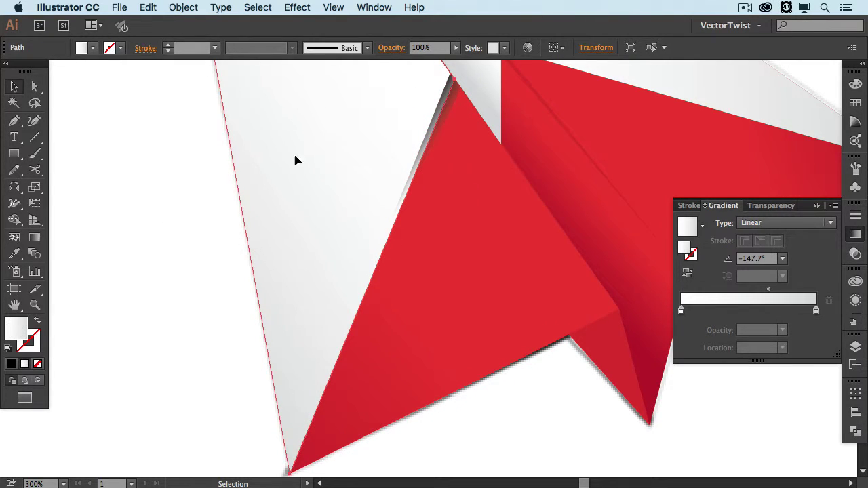
pyautogui.press('super+]')
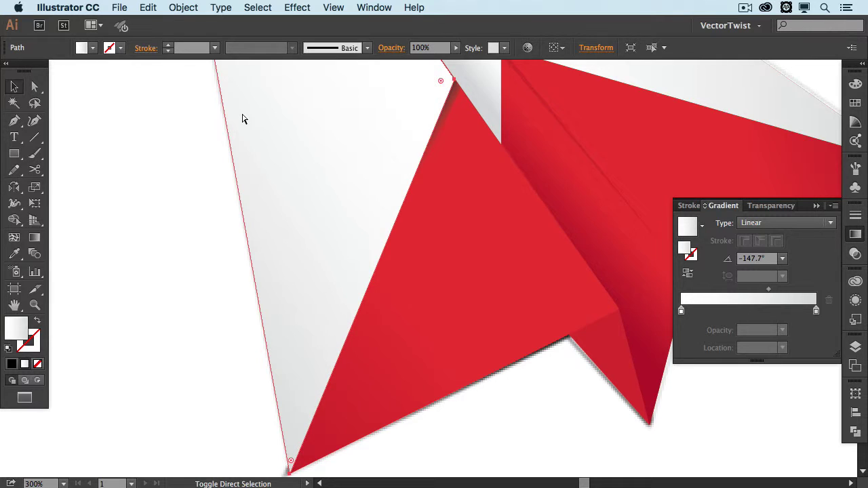
# - Reselect the shadow sliver along the left red fold and set its gradient angle to 156°
pyautogui.click(377, 266)
pyautogui.press('g')
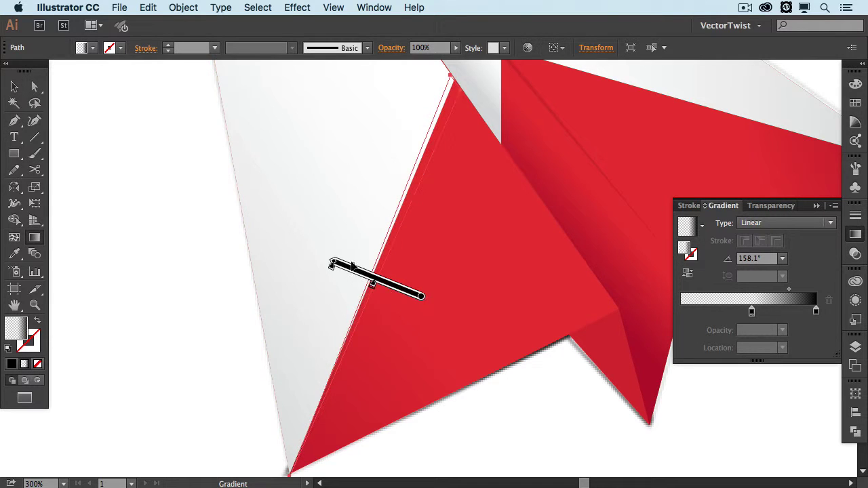
pyautogui.click(765, 263)
pyautogui.write('156')
pyautogui.press('Return')
# - Shorten the left sliver's gradient so it runs tightly across the fold edge, and deselect the sliver
pyautogui.moveTo(380, 280); pyautogui.dragTo(398, 287)
pyautogui.press('super+z')
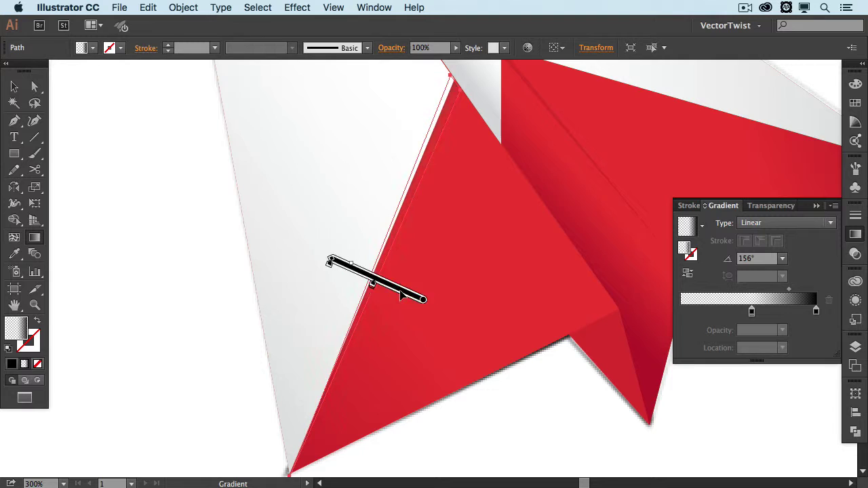
pyautogui.moveTo(325, 258)
pyautogui.mouseDown()
pyautogui.moveTo(393, 287)
pyautogui.moveTo(360, 273)
pyautogui.moveTo(384, 285)
pyautogui.mouseUp()
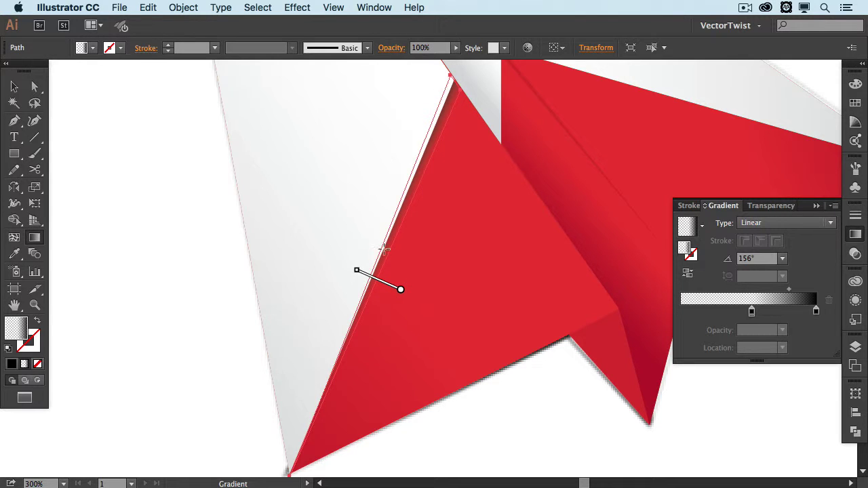
pyautogui.press('v')
pyautogui.click(91, 240)
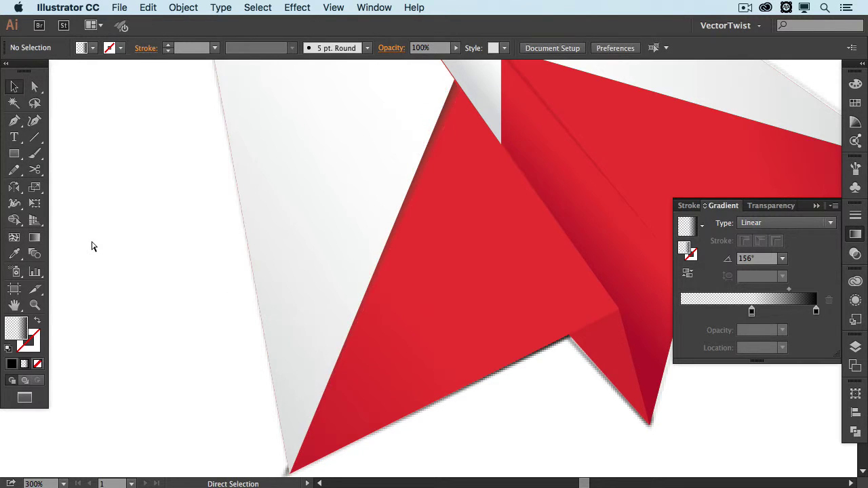
# - Draw a thin closed shadow sliver along the right red fold's upper edge, from the inner fold corner to the right wing tip
pyautogui.press('super+1')
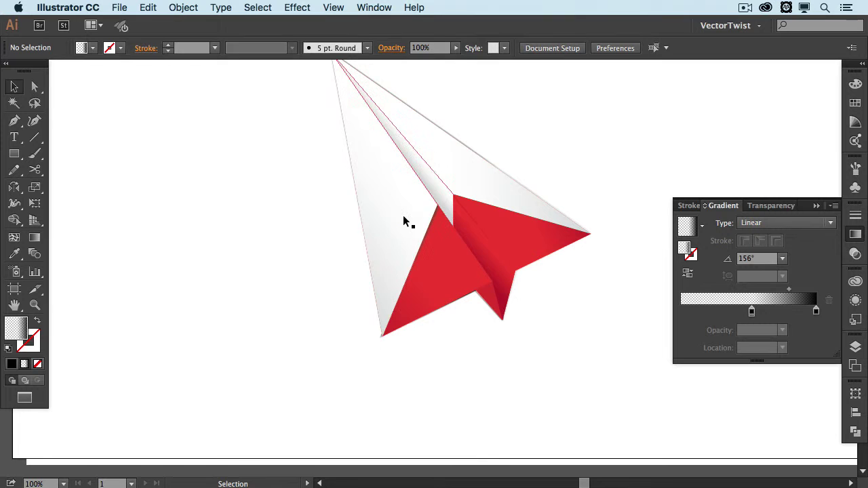
pyautogui.press('super+equal')
pyautogui.press('super+equal')
pyautogui.press('super+equal')
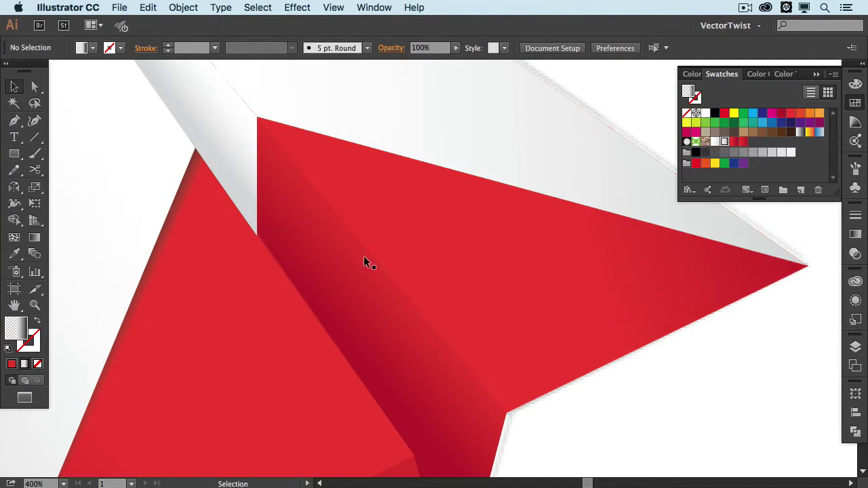
pyautogui.press('p')
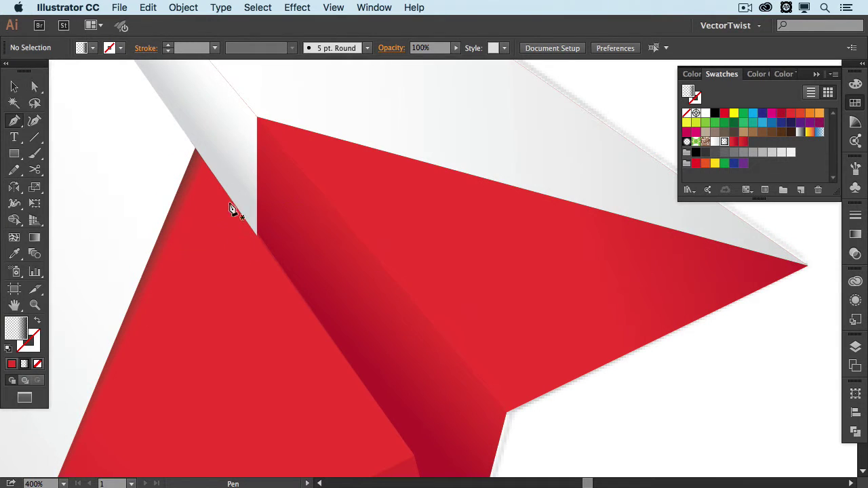
pyautogui.click(253, 111)
pyautogui.click(806, 265)
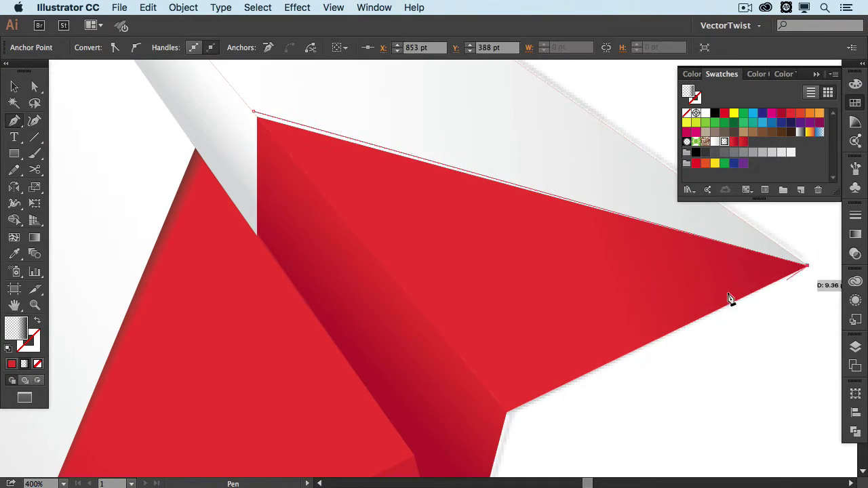
pyautogui.click(260, 121)
pyautogui.click(253, 111)
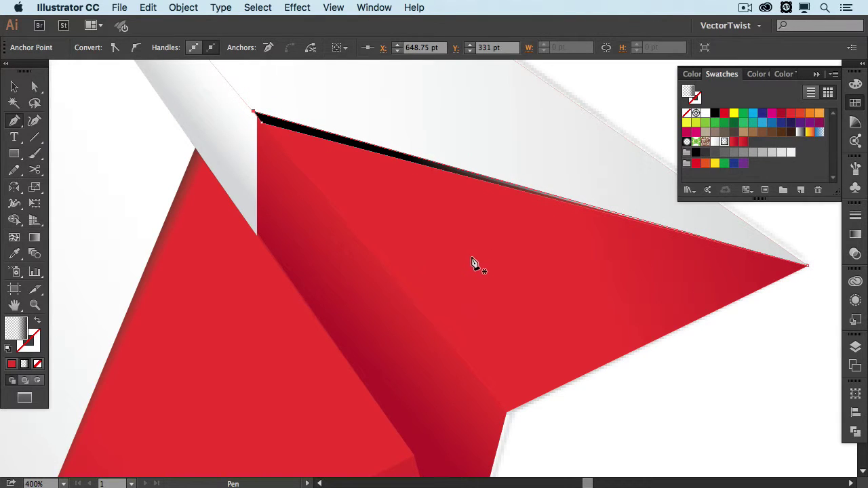
# - Redraw the right sliver's gradient as a short span across the fold edge at 75°, centered on the shadow
pyautogui.press('g')
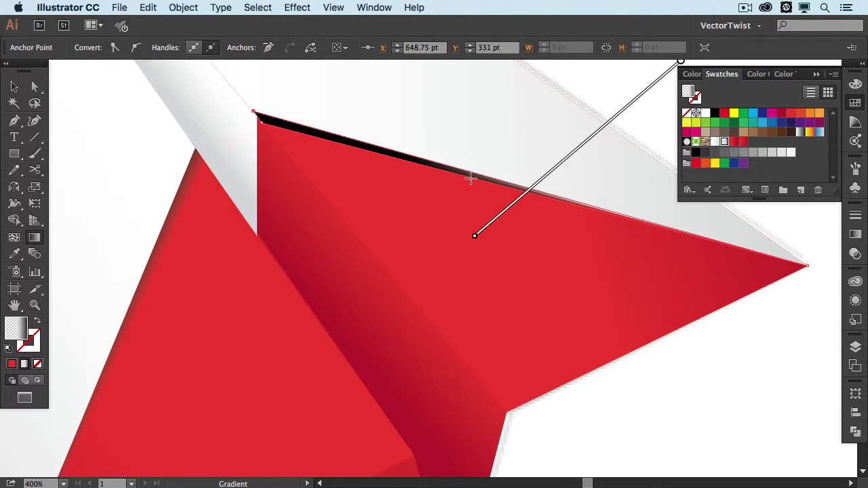
pyautogui.moveTo(470, 177); pyautogui.dragTo(481, 149)
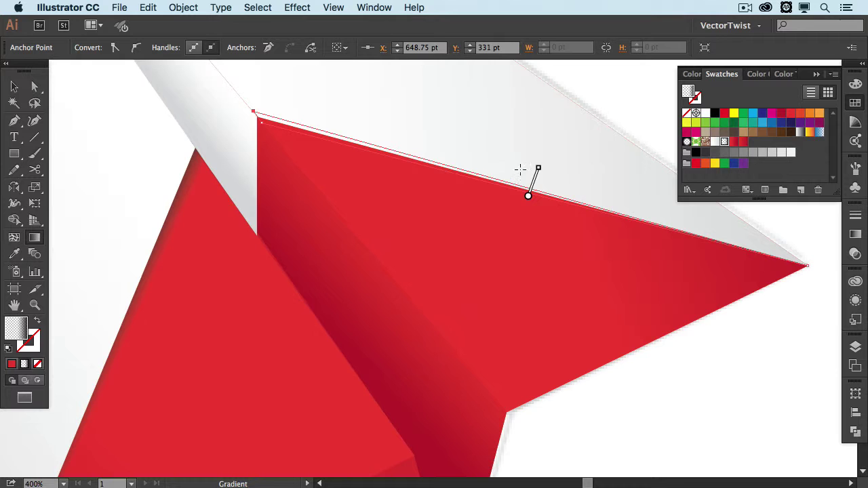
pyautogui.moveTo(534, 175); pyautogui.dragTo(535, 183)
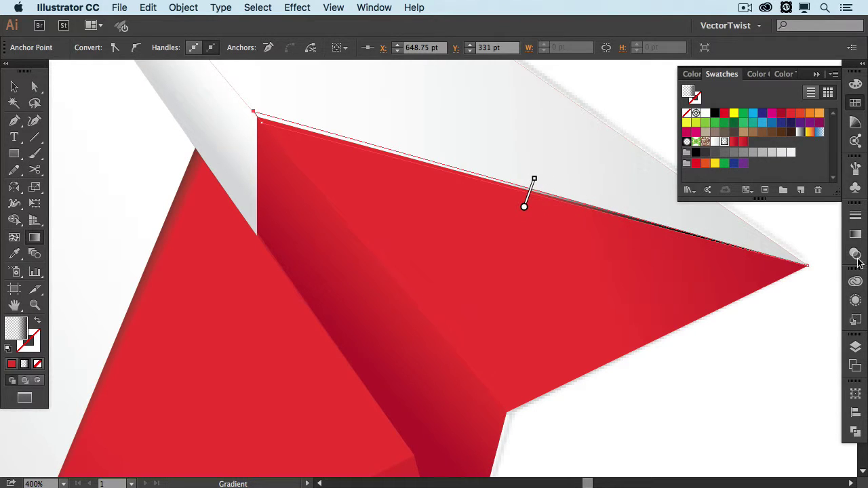
pyautogui.click(855, 234)
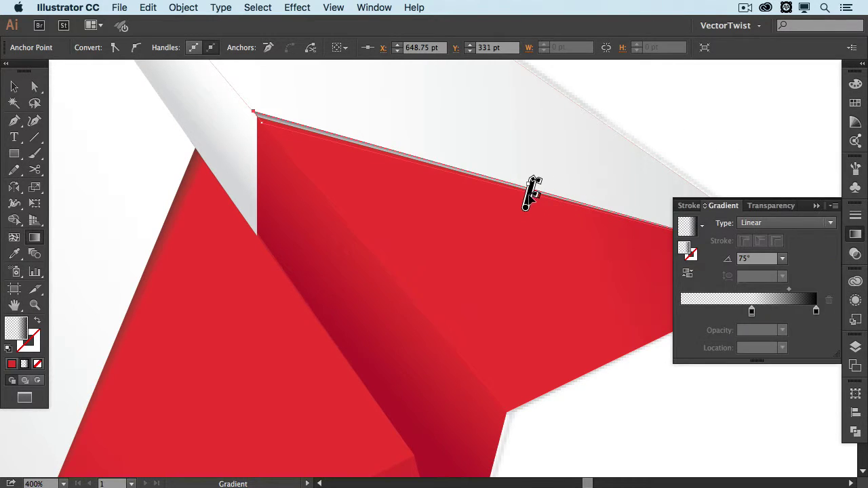
pyautogui.moveTo(529, 195); pyautogui.dragTo(528, 198)
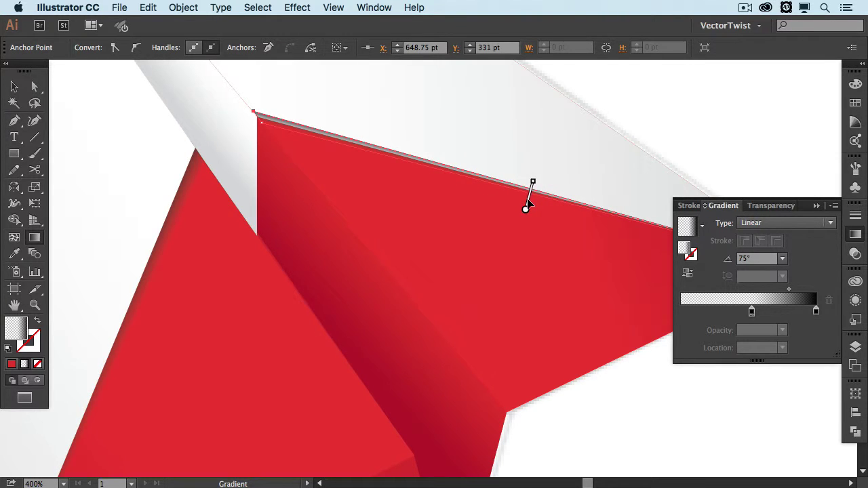
pyautogui.press('v')
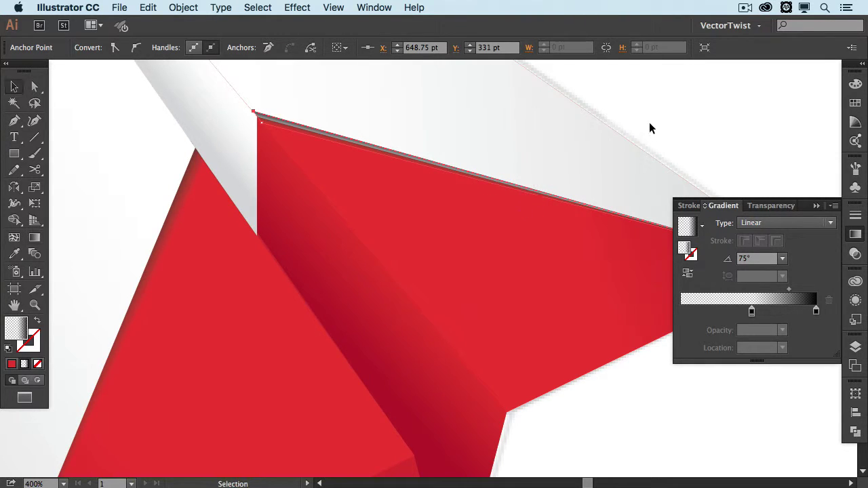
# - Bring the right white wing shape forward over the new shadow sliver and deselect it
pyautogui.click(649, 124)
pyautogui.click(541, 143)
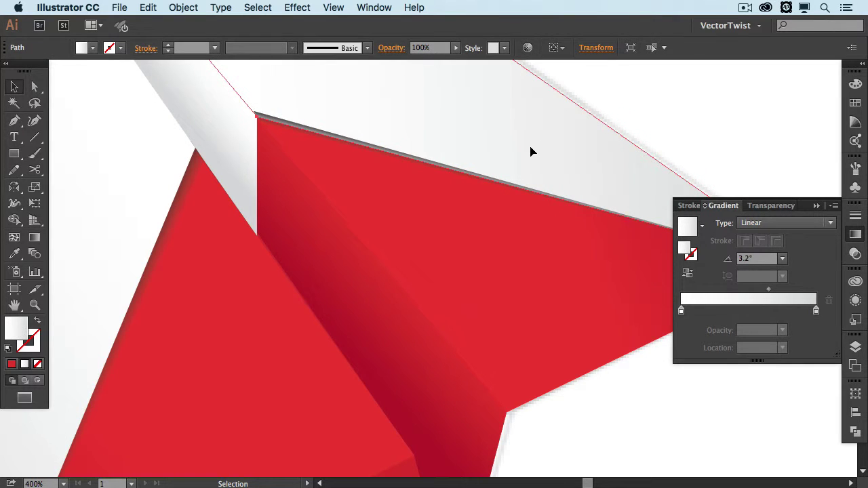
pyautogui.press('super')
pyautogui.click(689, 133)
# - Move the right sliver's inner lower anchor deeper into the red fold, to about X 653.6 pt, Y 337.6 pt, to widen the shadow
pyautogui.press('a')
pyautogui.moveTo(259, 124); pyautogui.dragTo(268, 130)
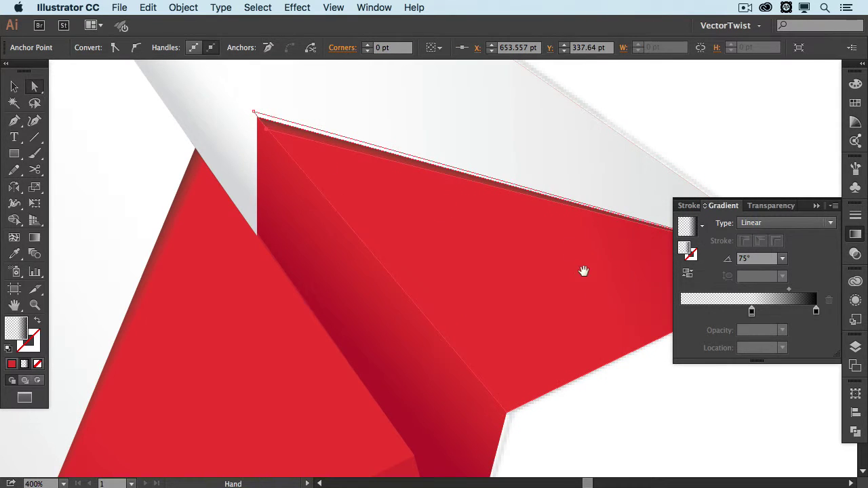
pyautogui.press('space')
pyautogui.moveTo(583, 271); pyautogui.dragTo(470, 236)
pyautogui.click(597, 110)
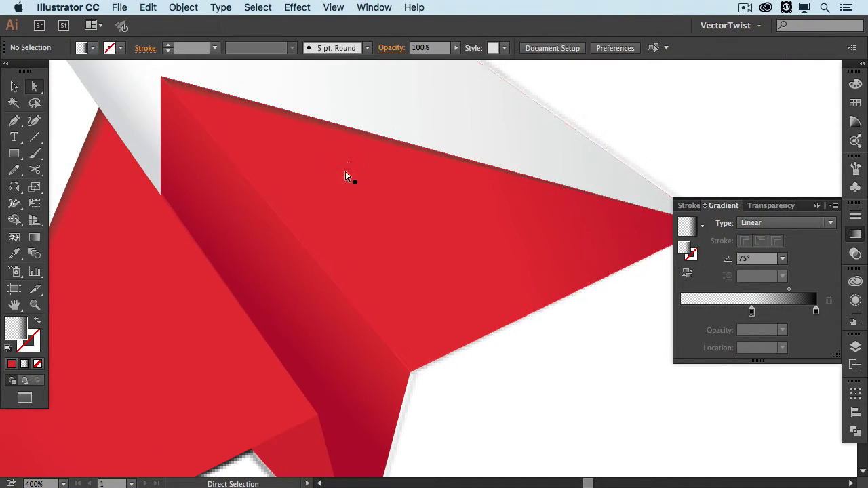
# - Move the right sliver's two gradient stops closer together for a tighter, darker shadow, and deselect the sliver
pyautogui.press('space')
pyautogui.moveTo(369, 185); pyautogui.dragTo(443, 229)
pyautogui.click(329, 153)
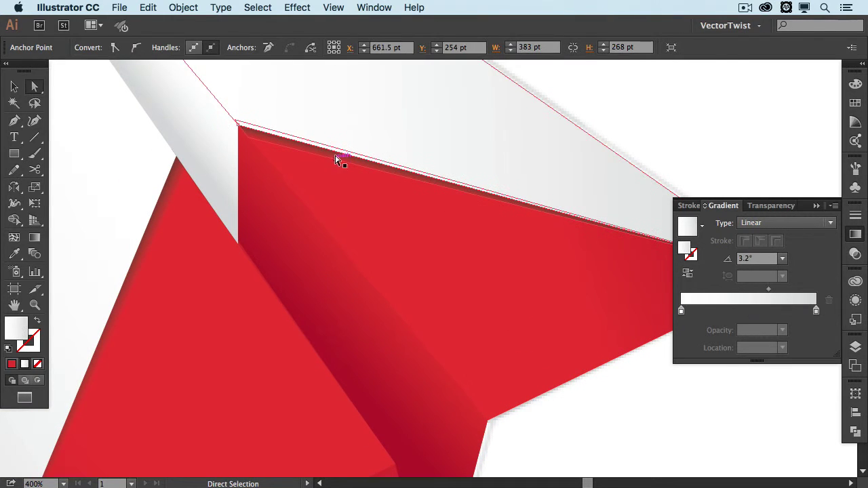
pyautogui.click(341, 159)
pyautogui.press('g')
pyautogui.moveTo(514, 213)
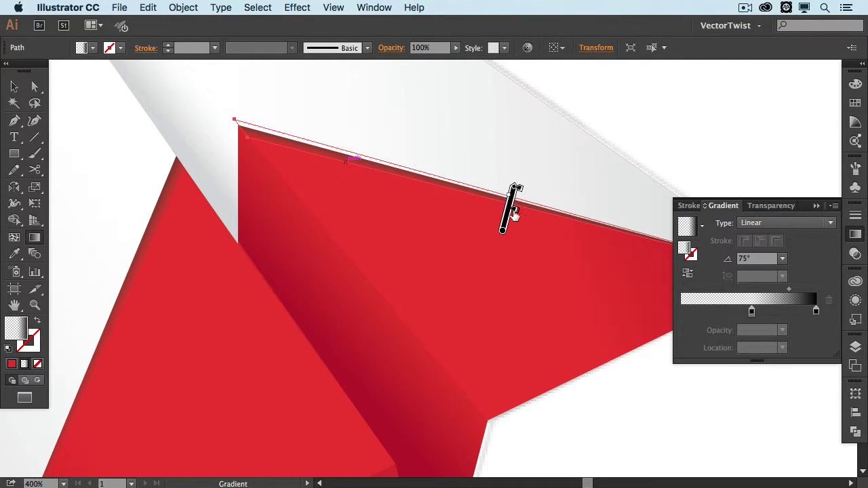
pyautogui.moveTo(515, 208); pyautogui.dragTo(516, 196)
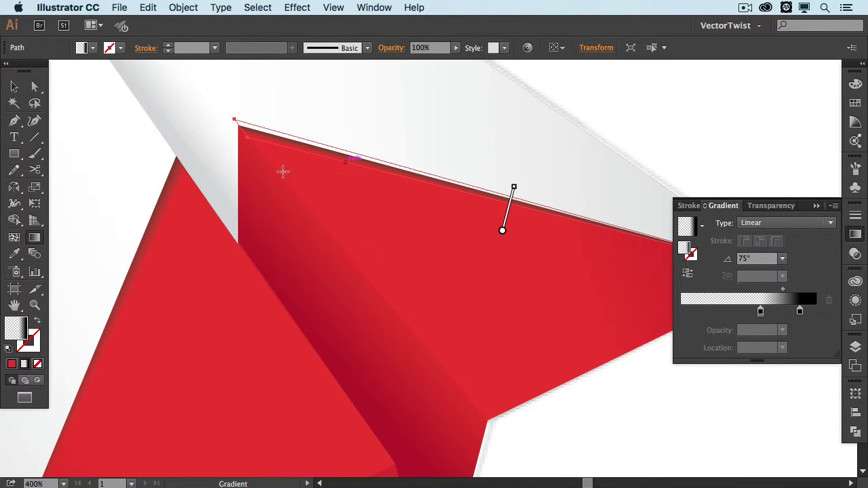
pyautogui.press('v')
pyautogui.click(568, 115)
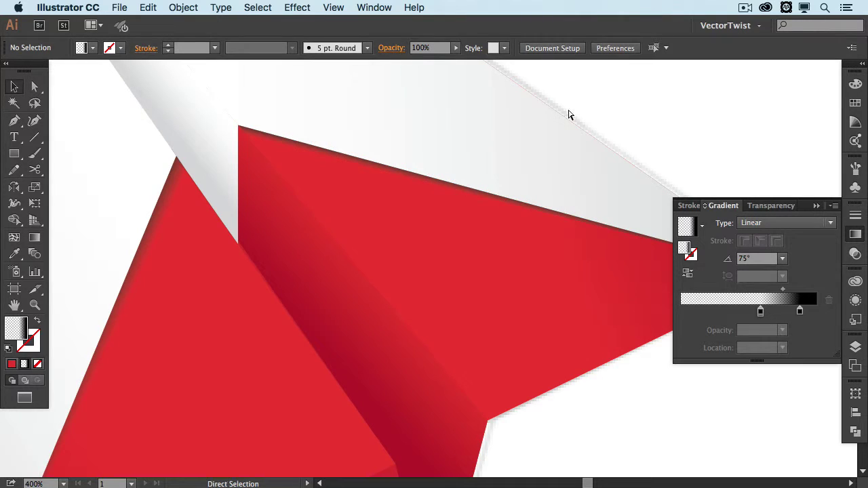
# - Draw a narrow closed shadow sliver along the vertical edge between the white center fold and the dark red fold
pyautogui.press('super+minus')
pyautogui.press('super+minus')
pyautogui.moveTo(434, 139); pyautogui.dragTo(457, 134)
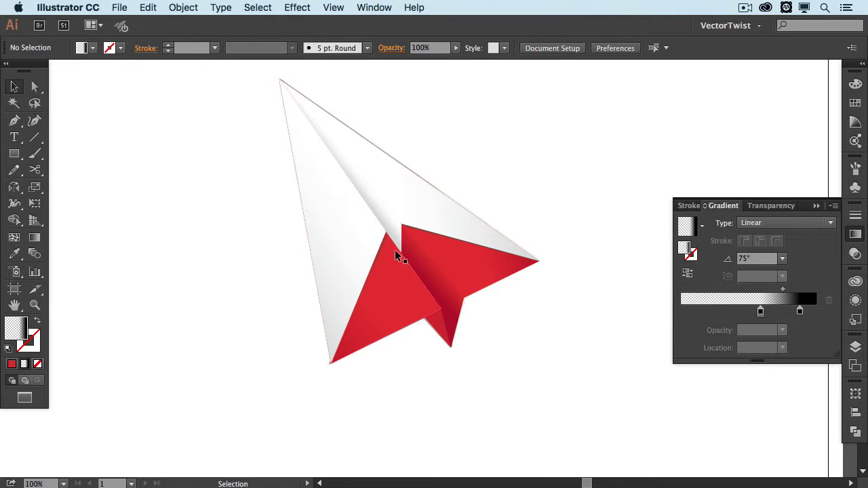
pyautogui.press('z')
pyautogui.moveTo(358, 201); pyautogui.dragTo(454, 333)
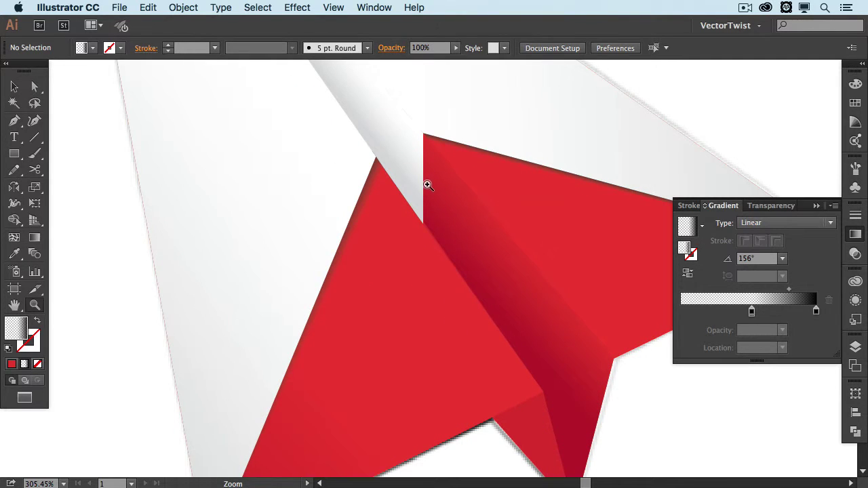
pyautogui.press('p')
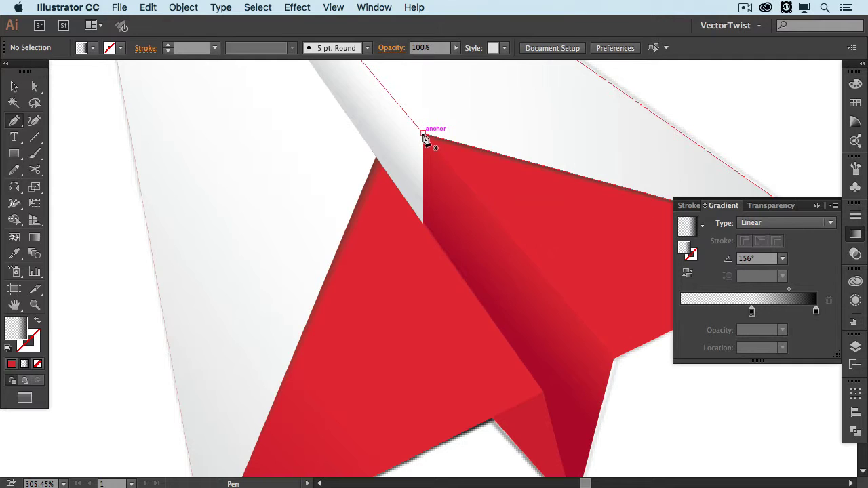
pyautogui.click(423, 133)
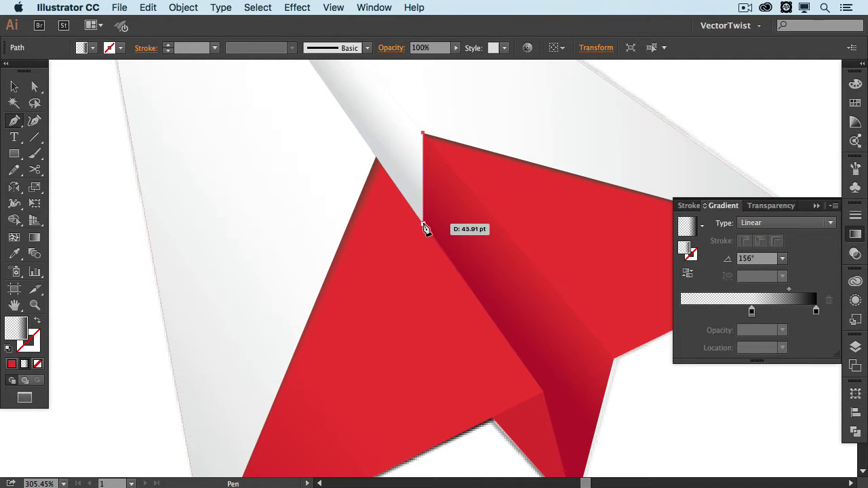
pyautogui.click(423, 224)
pyautogui.moveTo(428, 145); pyautogui.dragTo(426, 139)
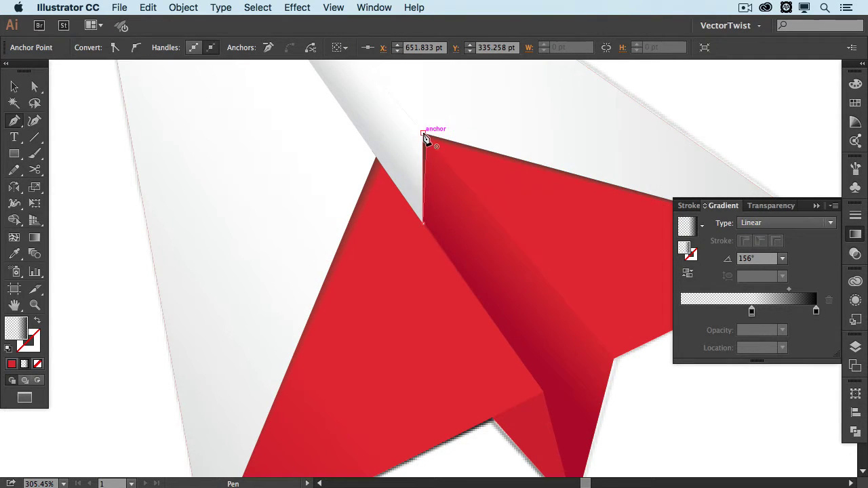
# - Shorten the vertical sliver's gradient, move its transparent stop toward the black one, and set the gradient angle to 167°
pyautogui.press('g')
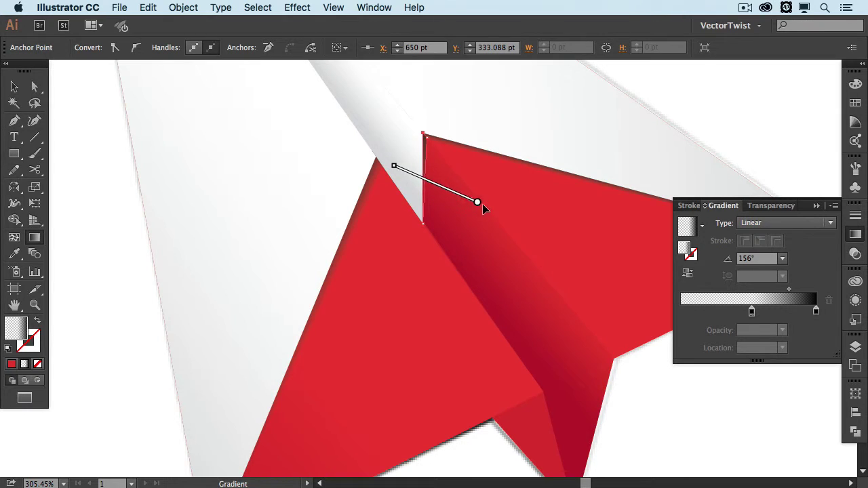
pyautogui.moveTo(398, 167); pyautogui.dragTo(431, 182)
pyautogui.click(761, 261)
pyautogui.press('Up')
pyautogui.press('Up')
pyautogui.press('Up')
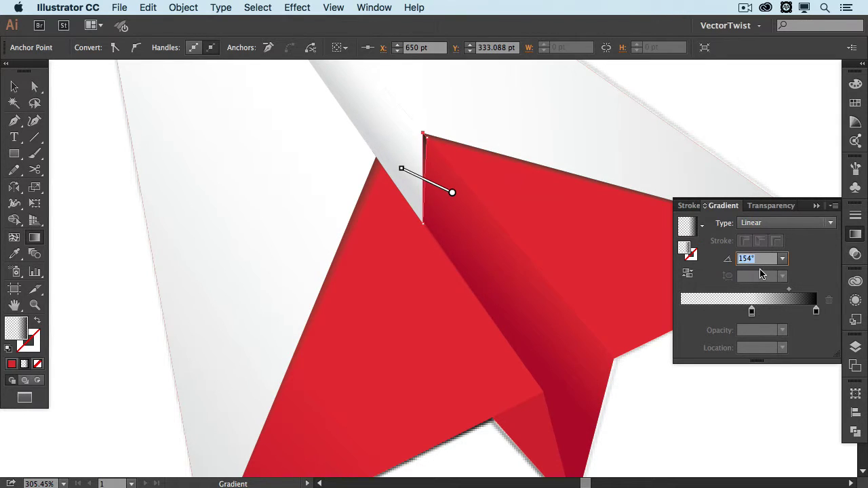
pyautogui.press('Up')
pyautogui.press('Up')
pyautogui.press('Up')
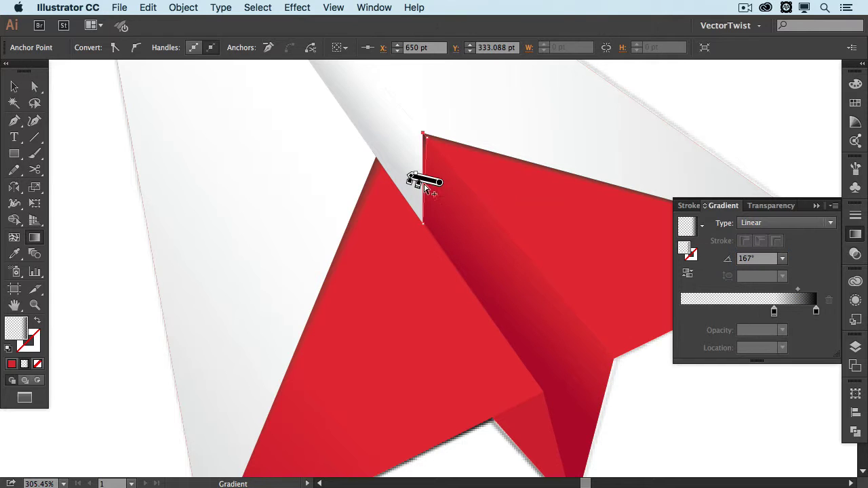
# - Move the vertical sliver's upper inner anchor closer to the fold edge, to about X 651.8 pt, Y 335.3 pt, and deselect it
pyautogui.press('a')
pyautogui.click(427, 138)
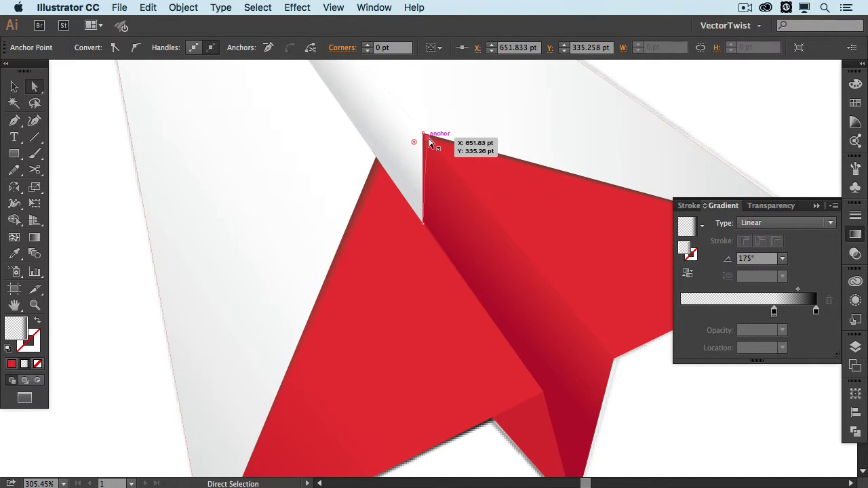
pyautogui.moveTo(428, 141); pyautogui.dragTo(425, 139)
pyautogui.click(746, 108)
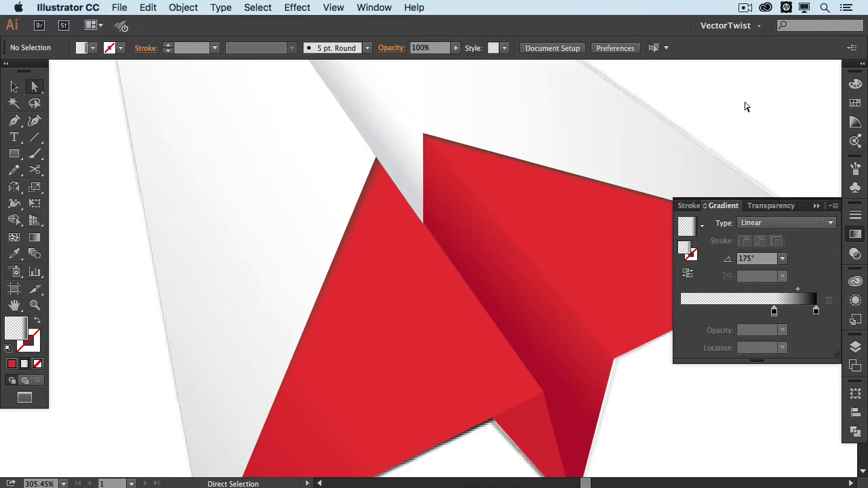
# - Move the vertical sliver's upper inner anchor farther into the dark red fold to widen the shadow
pyautogui.press('v')
pyautogui.press('super+1')
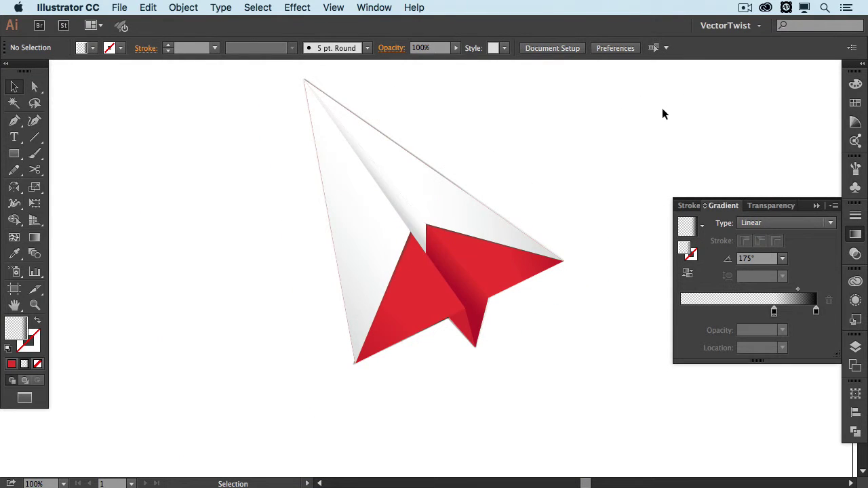
pyautogui.press('z')
pyautogui.moveTo(398, 194); pyautogui.dragTo(468, 316)
pyautogui.press('a')
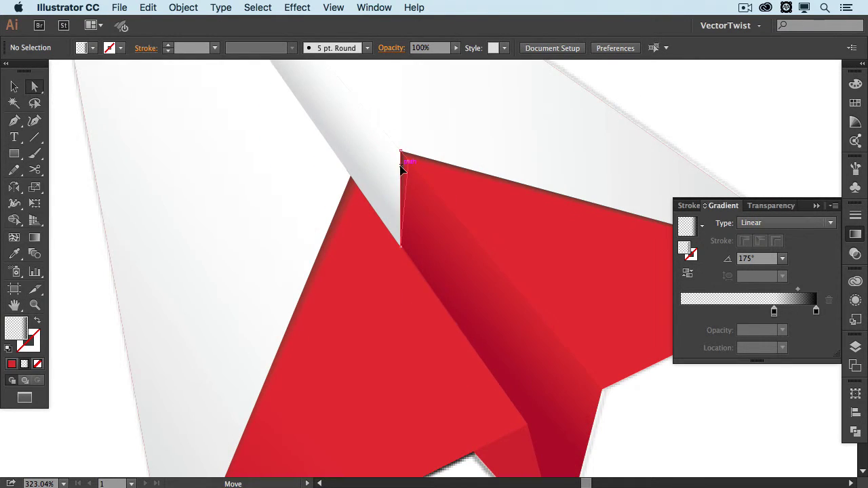
pyautogui.click(401, 168)
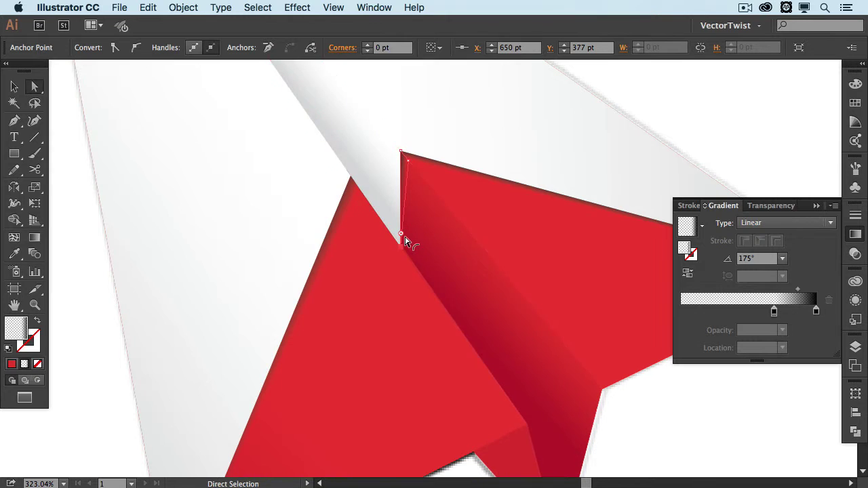
# - Add an anchor near the vertical sliver's lower end and move its bottom anchor to about X 651.2 pt, Y 378.7 pt
pyautogui.press('p')
pyautogui.click(401, 235)
pyautogui.press('a')
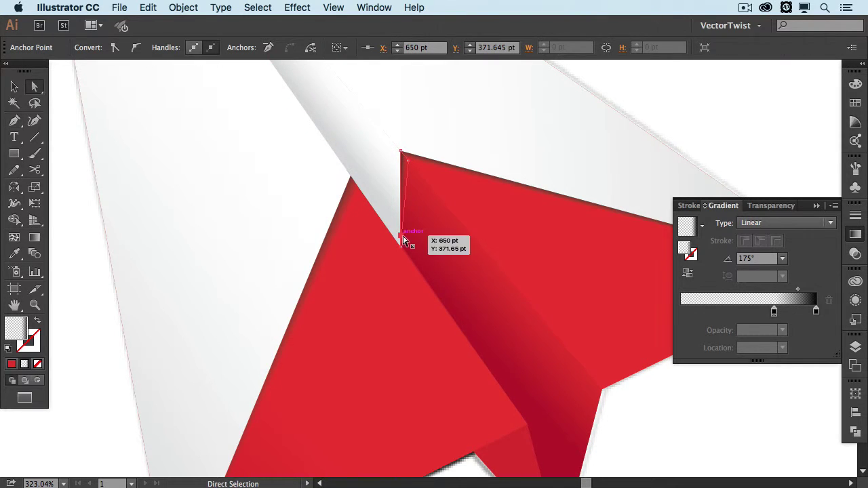
pyautogui.moveTo(404, 241); pyautogui.dragTo(405, 248)
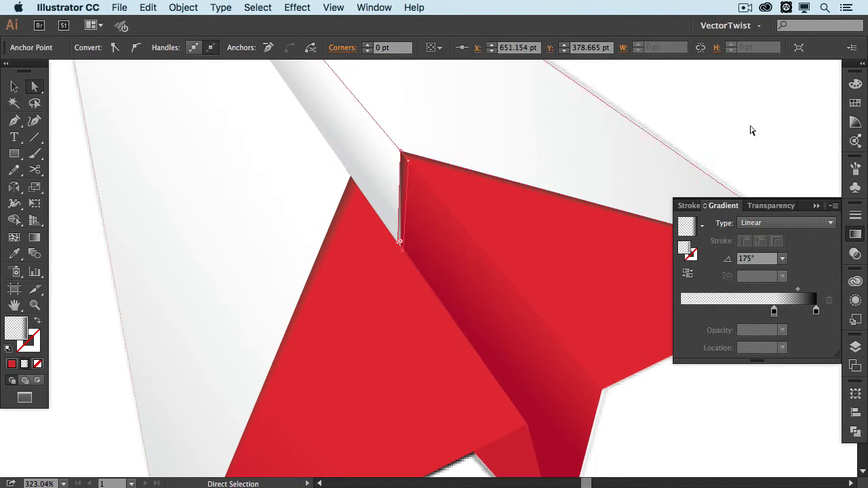
pyautogui.click(751, 130)
# - Check the fold shading across the whole plane at 100% zoom
pyautogui.click(372, 170)
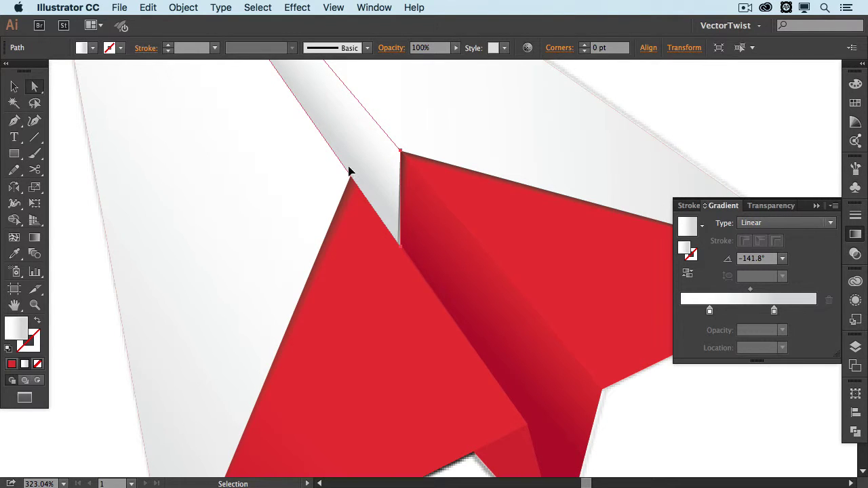
pyautogui.press('super+shift+a')
pyautogui.press('super+minus')
pyautogui.press('super+1')
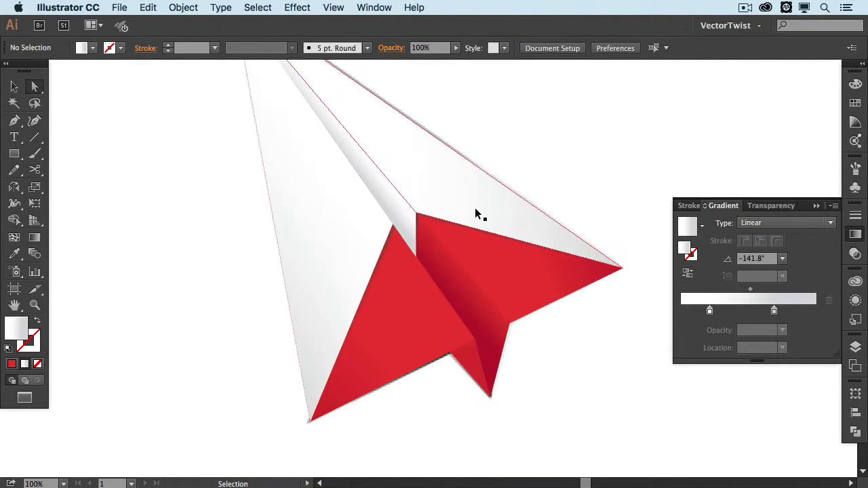
pyautogui.press('v')
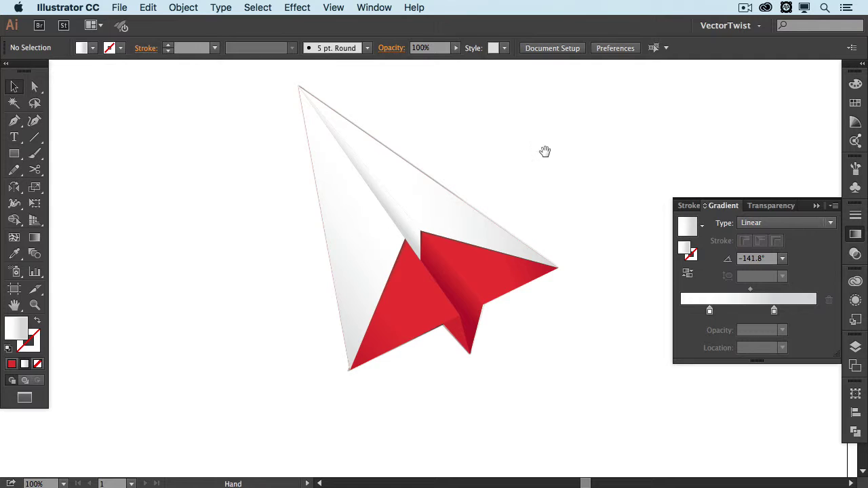
pyautogui.moveTo(545, 151); pyautogui.dragTo(558, 169)
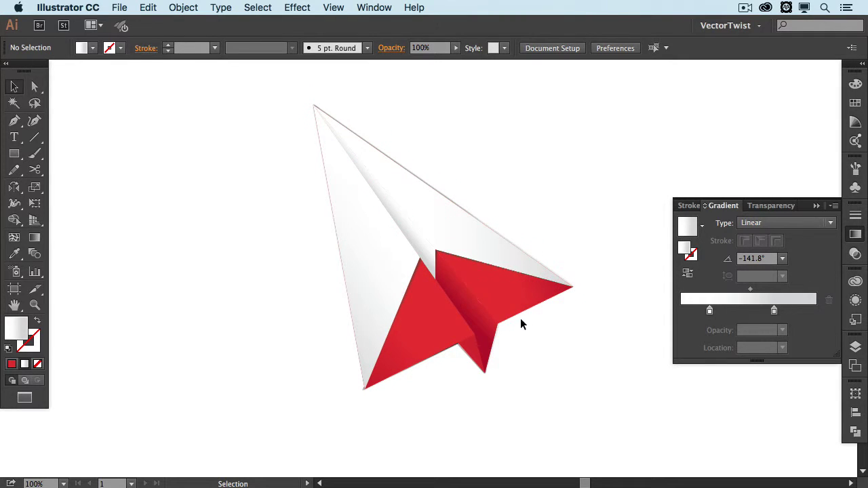
# - Draw an unfilled 1 pt orange-red line along the right red crease, from the center fold's upper corner to the rear notch
pyautogui.press('super+equal')
pyautogui.press('super+equal')
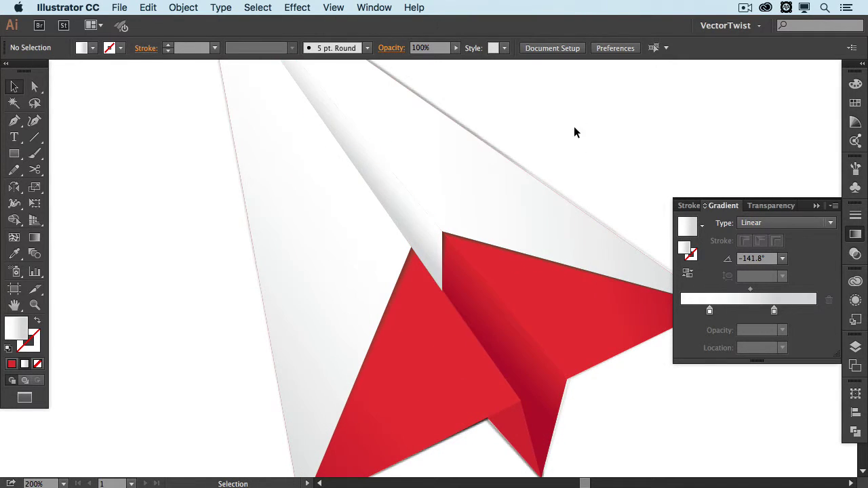
pyautogui.moveTo(573, 126); pyautogui.dragTo(513, 79)
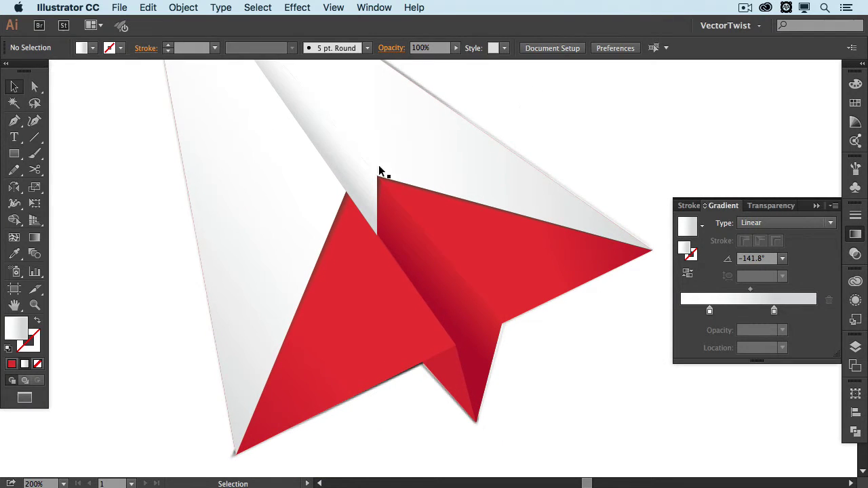
pyautogui.click(30, 341)
pyautogui.click(855, 102)
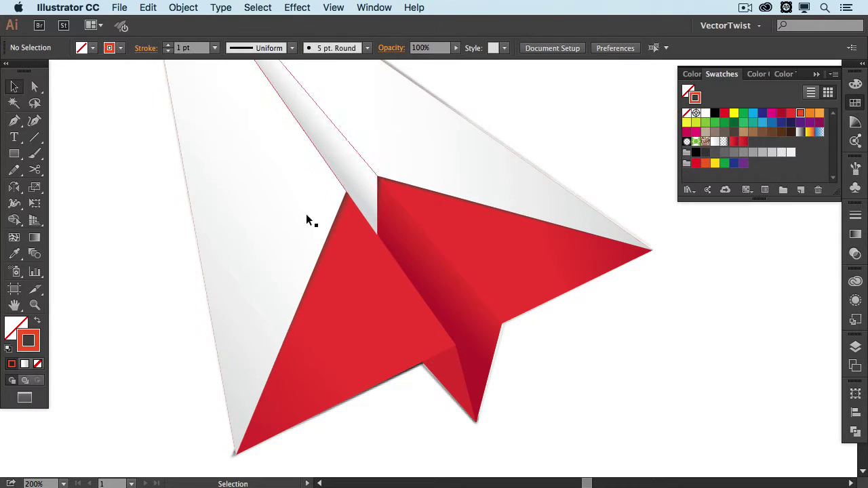
pyautogui.press('p')
pyautogui.click(376, 176)
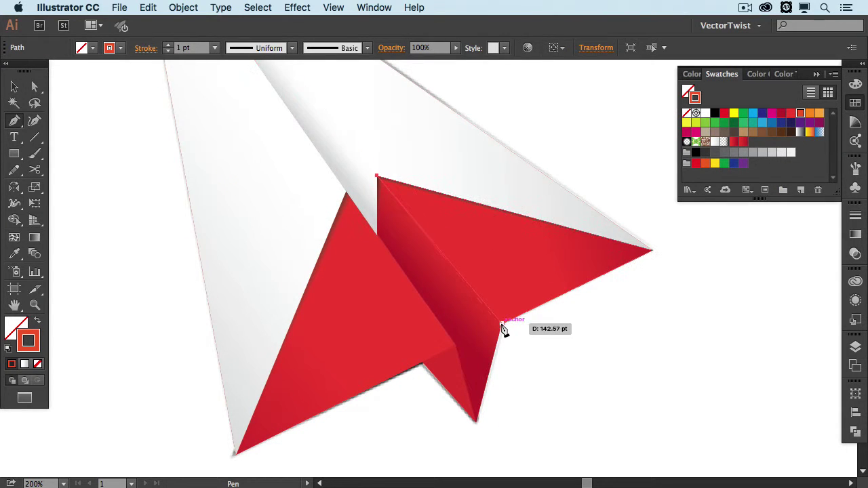
pyautogui.click(502, 324)
pyautogui.press('super+shift+a')
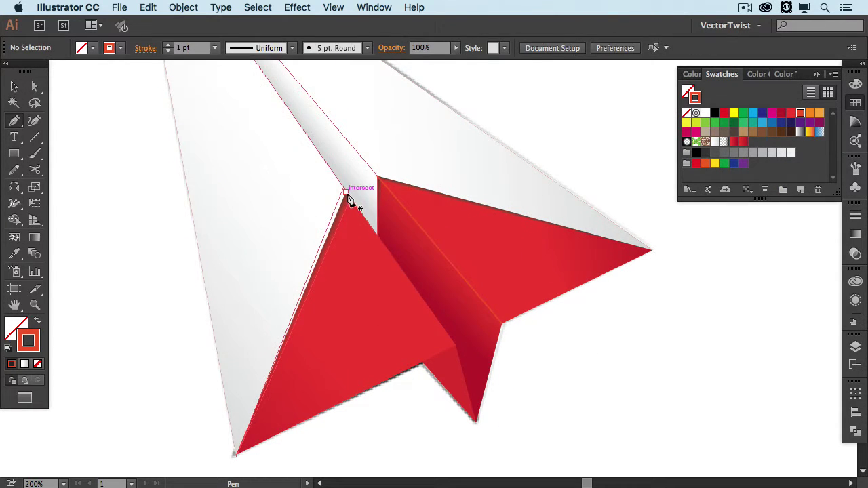
# - Draw a second orange-red line along the left red fold's inner edge, from its peak to its lower inner corner
pyautogui.click(345, 191)
pyautogui.click(455, 345)
pyautogui.keyDown('super'); pyautogui.click(548, 402); pyautogui.keyUp('super')
pyautogui.press('v')
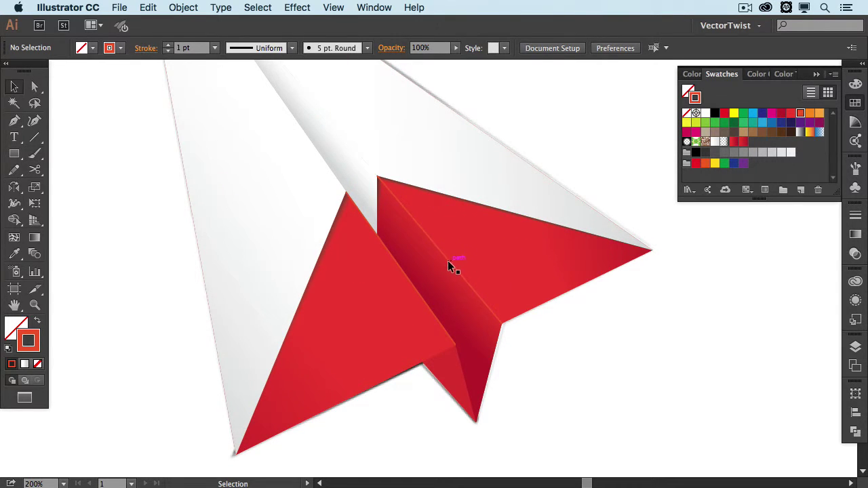
# - Bring the left and right white wings and their shadow slivers to the front, above the orange-red crease lines
pyautogui.click(407, 279)
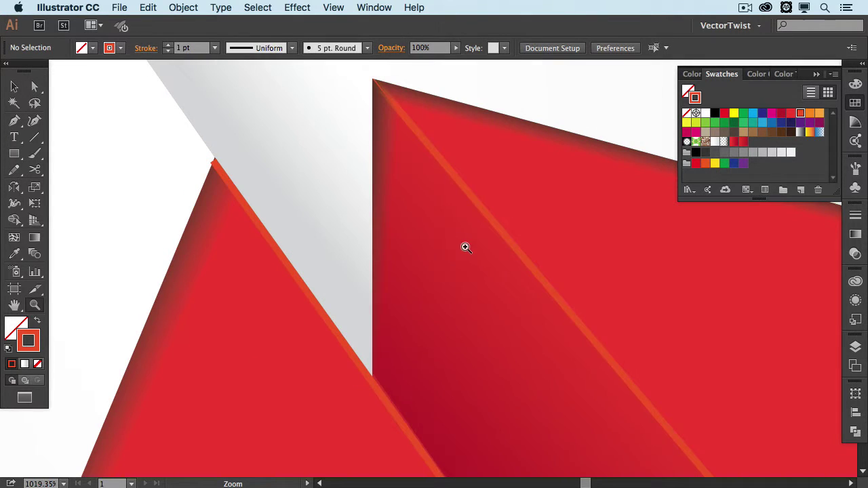
pyautogui.press('a')
pyautogui.click(179, 197)
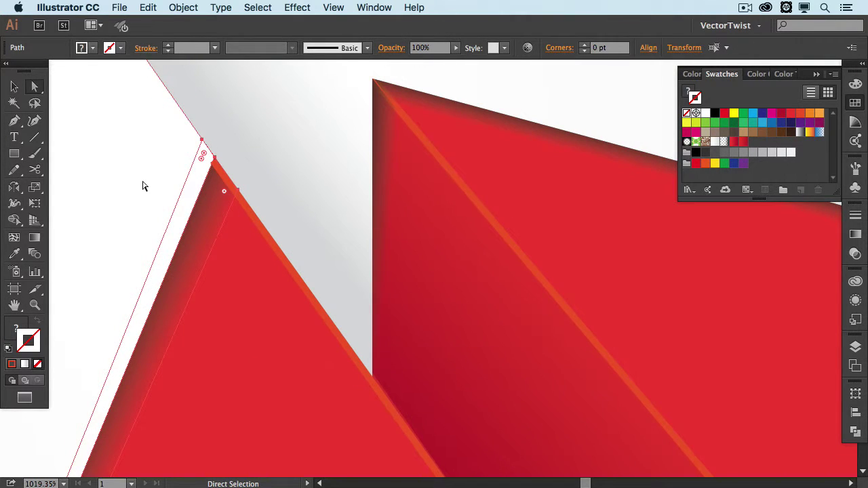
pyautogui.press('super+shift+]')
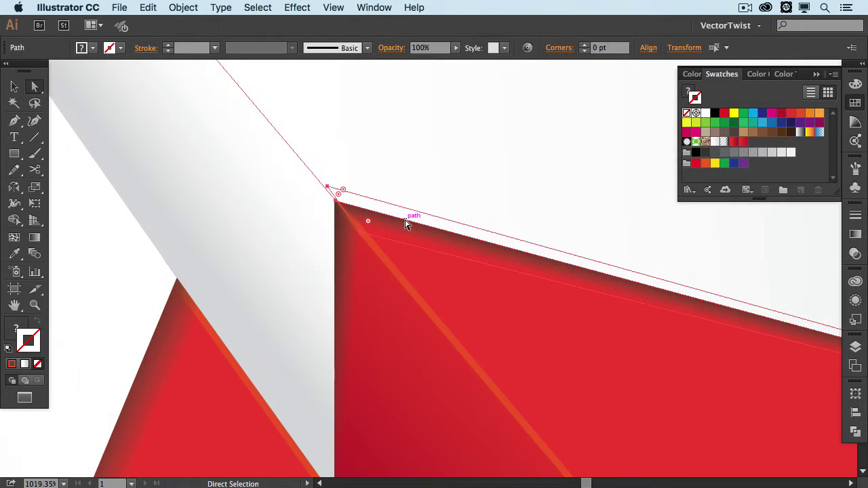
pyautogui.hotkey('ctrl', '0')
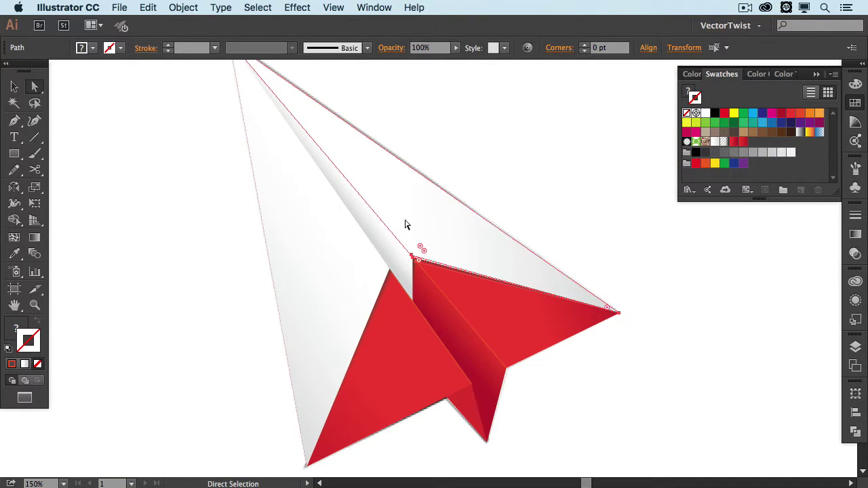
pyautogui.click(609, 179)
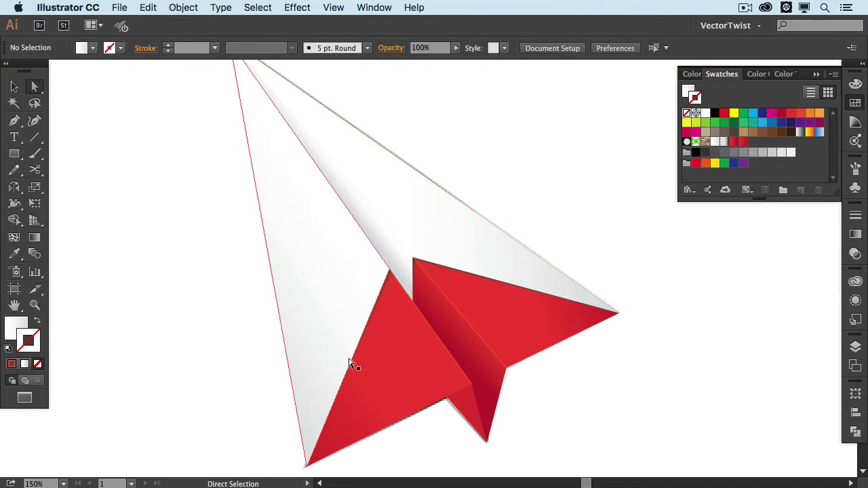
# - Lighten the left crease line's stroke color by lowering its saturation
pyautogui.press('v')
pyautogui.click(456, 366)
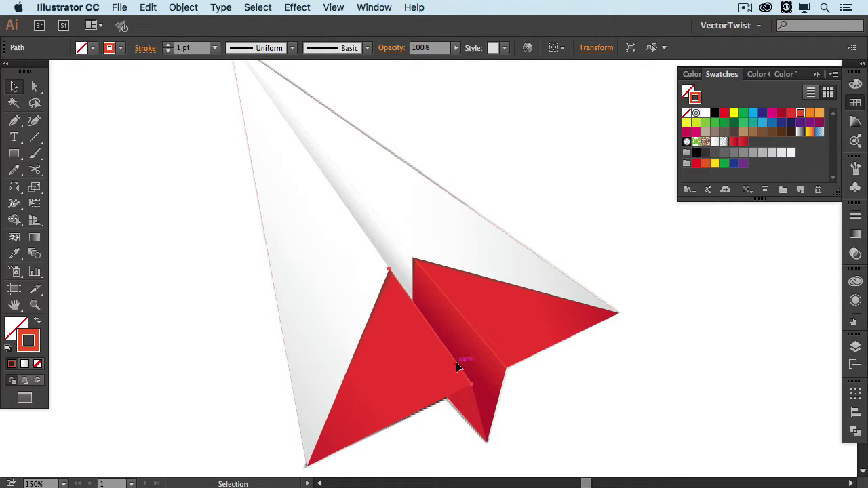
pyautogui.doubleClick(39, 341)
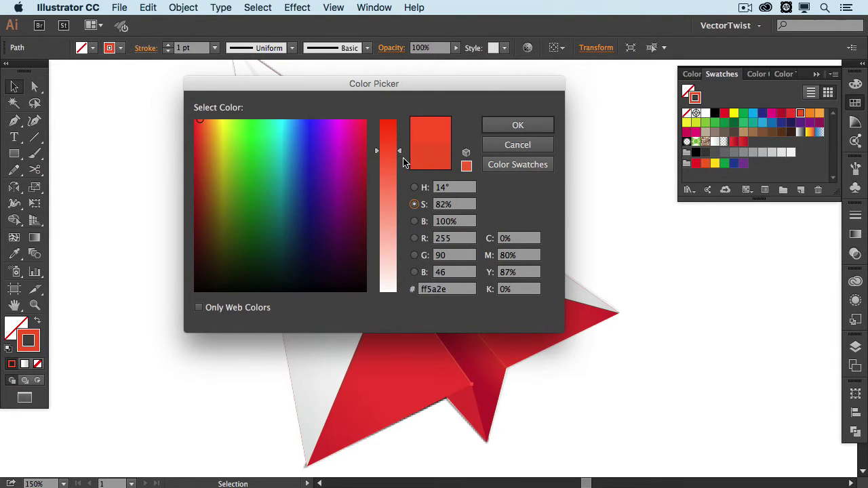
pyautogui.moveTo(400, 155); pyautogui.dragTo(401, 184)
pyautogui.click(517, 125)
# - Copy the lighter red stroke from the left crease line to the right one and deselect it
pyautogui.press('i')
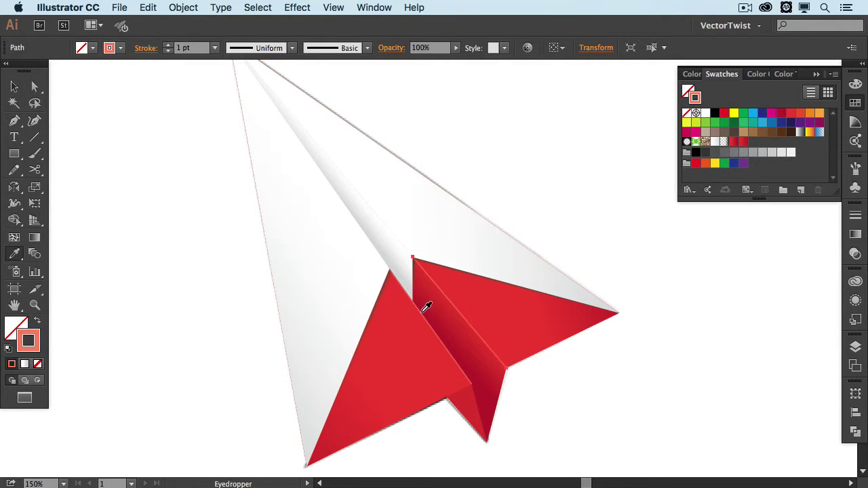
pyautogui.press('v')
pyautogui.click(486, 178)
pyautogui.press('super+1')
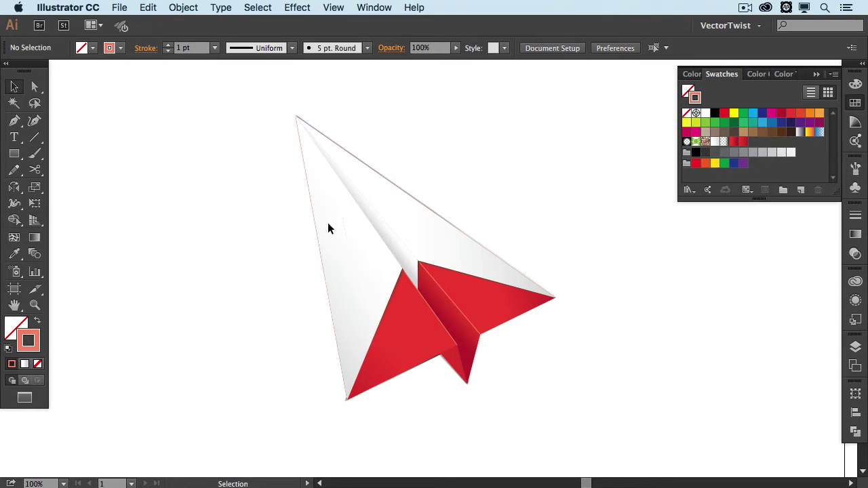
# - Hide Layer 1 and average the anchors at the plane's nose along both axes
pyautogui.click(855, 346)
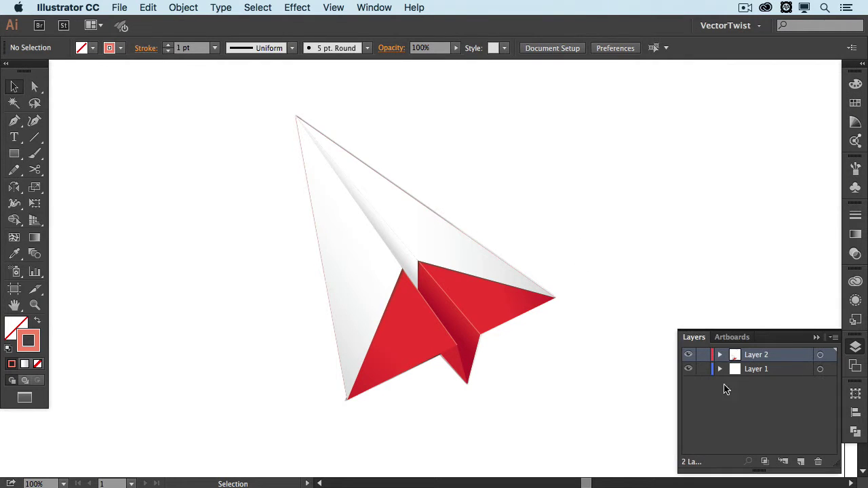
pyautogui.click(687, 371)
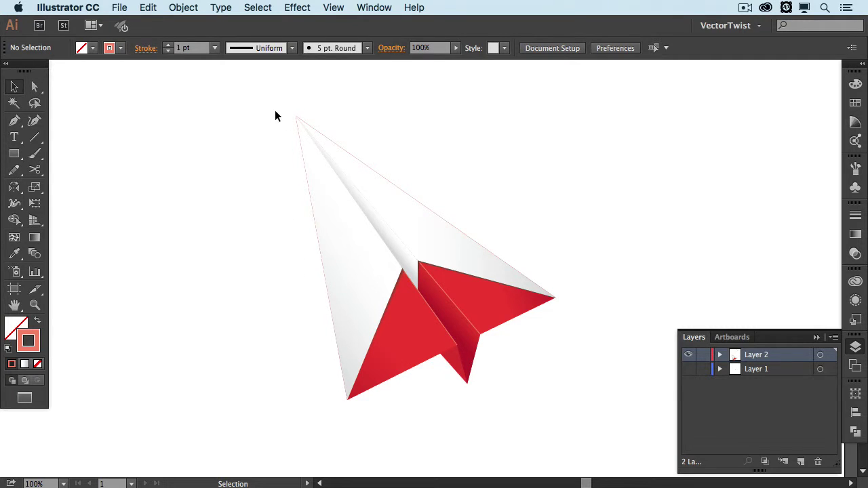
pyautogui.press('a')
pyautogui.moveTo(272, 102); pyautogui.dragTo(310, 138)
pyautogui.click(183, 7)
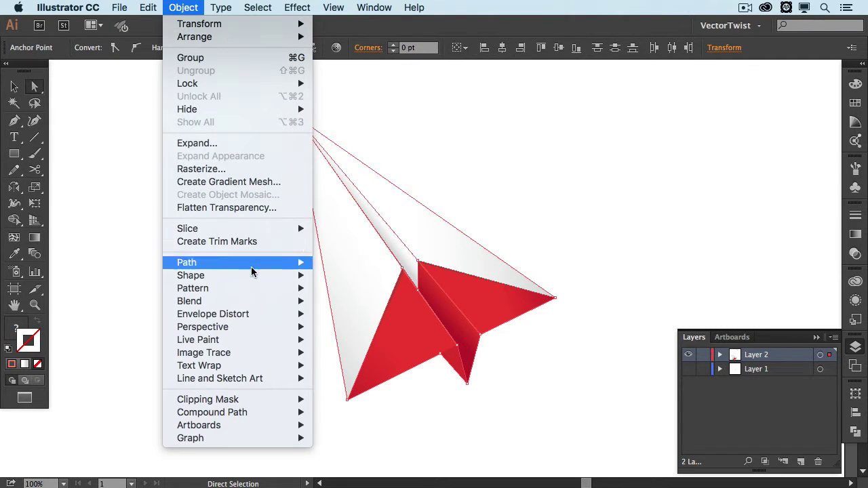
pyautogui.click(350, 275)
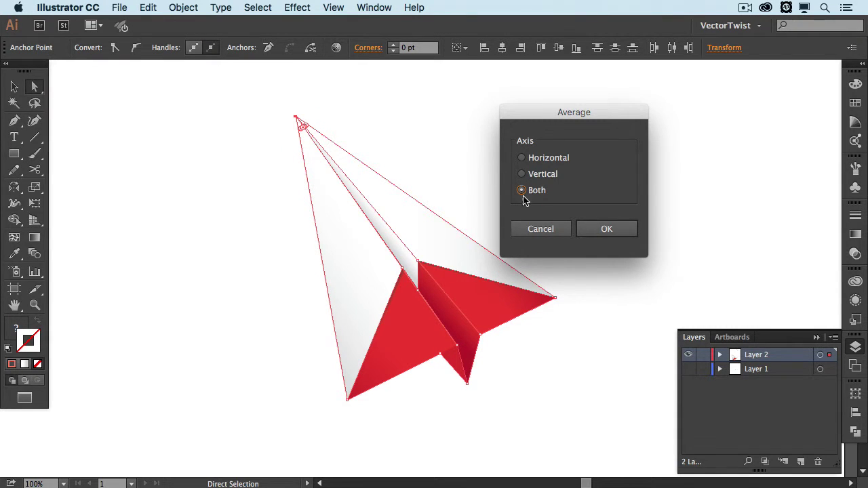
pyautogui.click(606, 234)
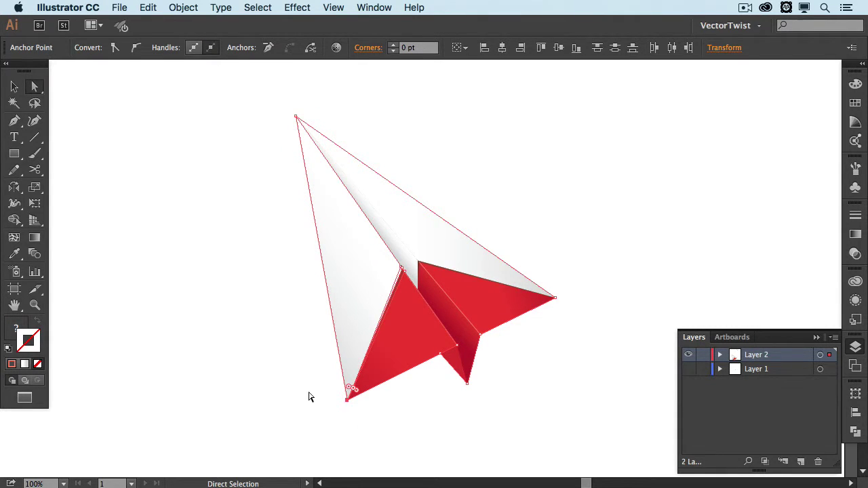
# - Average the anchors at the left wing's lower tip along both axes and deselect the artwork
pyautogui.press('super+alt+j')
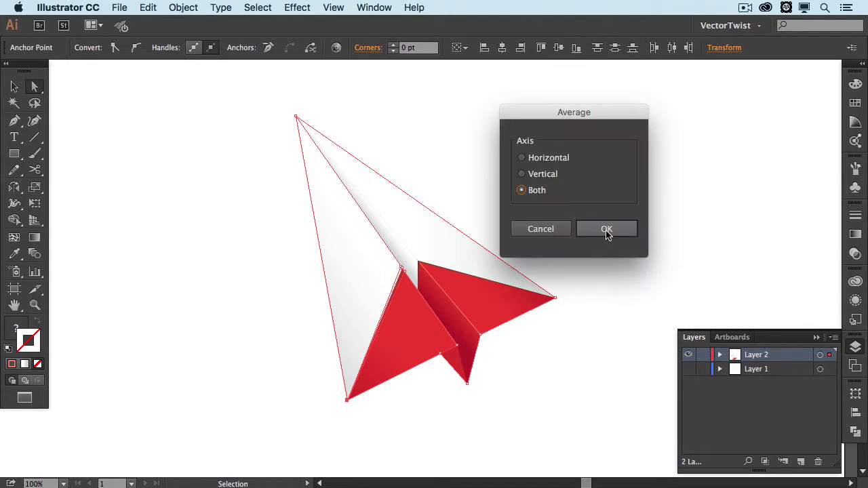
pyautogui.click(606, 235)
pyautogui.click(597, 271)
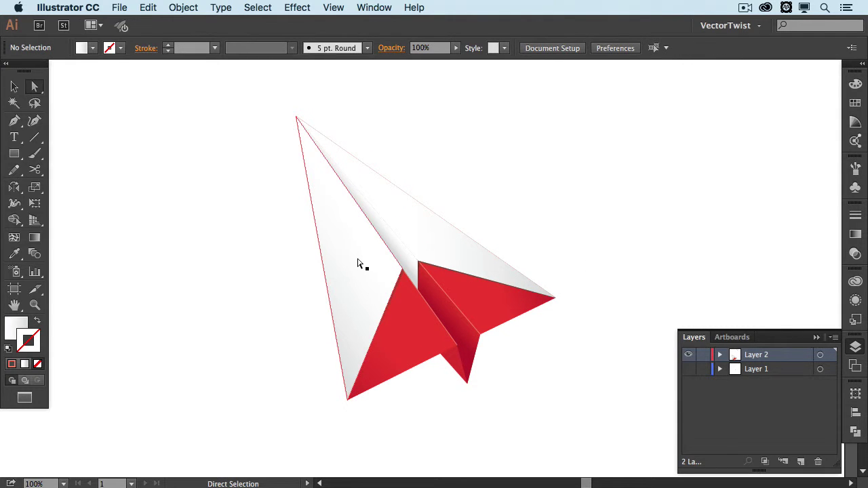
# - Give the left white wing a 0.25 pt white stroke
pyautogui.click(359, 264)
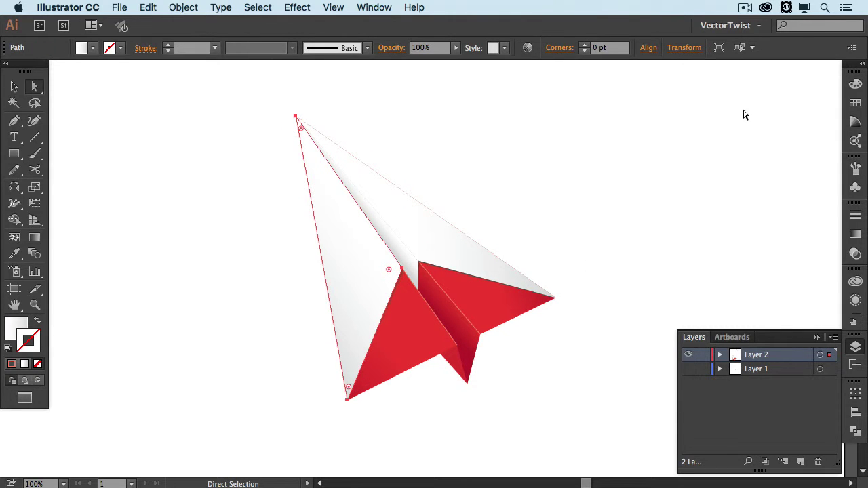
pyautogui.click(854, 103)
pyautogui.click(705, 113)
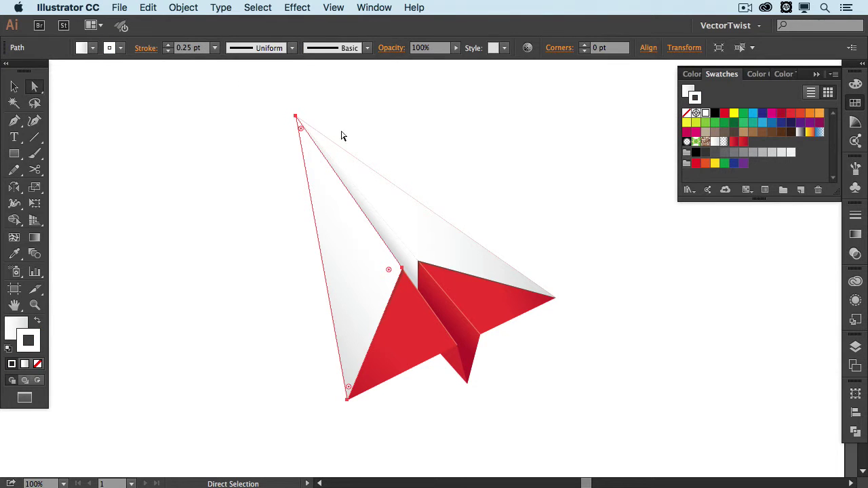
# - Align the left white wing's stroke to the outside of its path
pyautogui.click(532, 201)
pyautogui.click(854, 217)
pyautogui.click(766, 277)
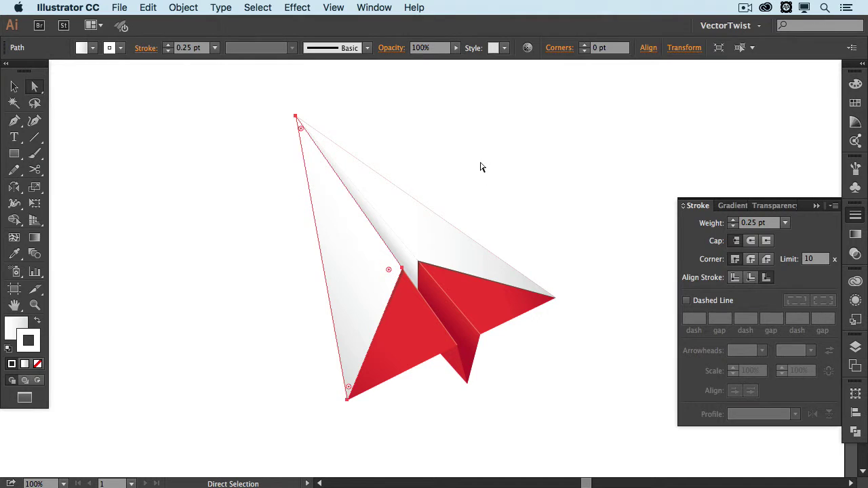
# - Give the right white wing a 0.25 pt white stroke and deselect the artwork
pyautogui.click(357, 158)
pyautogui.click(214, 48)
pyautogui.click(227, 71)
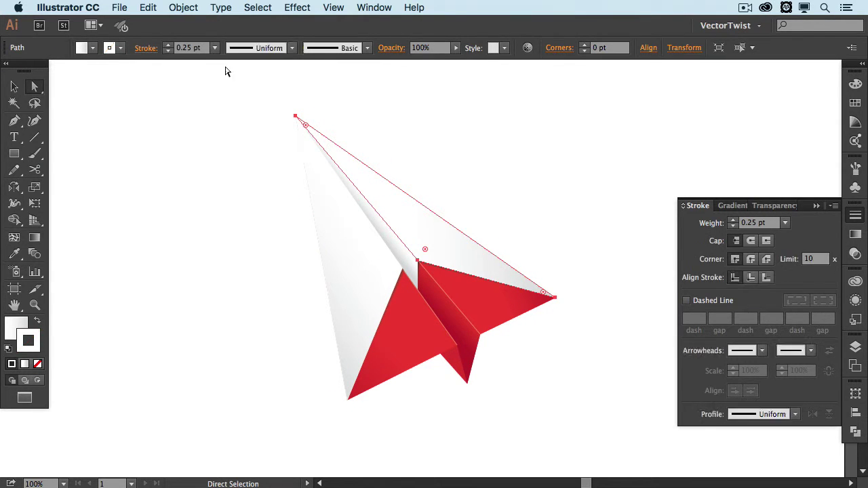
pyautogui.click(508, 106)
pyautogui.press('v')
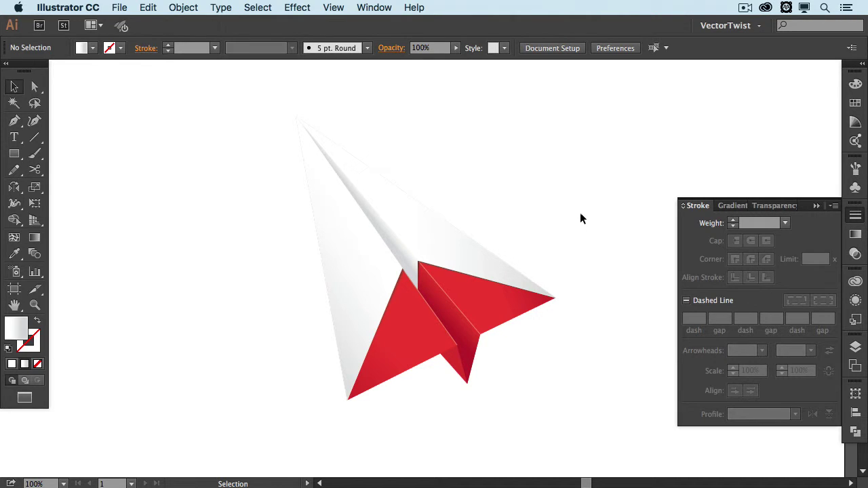
# - Apply a Drop Shadow to Layer 2's red full-plane silhouette path: Multiply, 59% opacity, -2 pt X, 7 pt Y, 7 pt blur, black
pyautogui.click(855, 347)
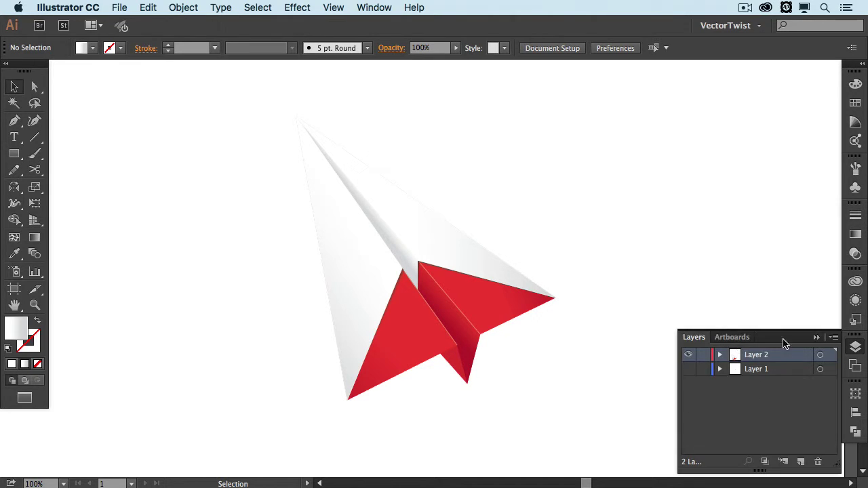
pyautogui.click(721, 356)
pyautogui.scroll(-3, 724, 363)
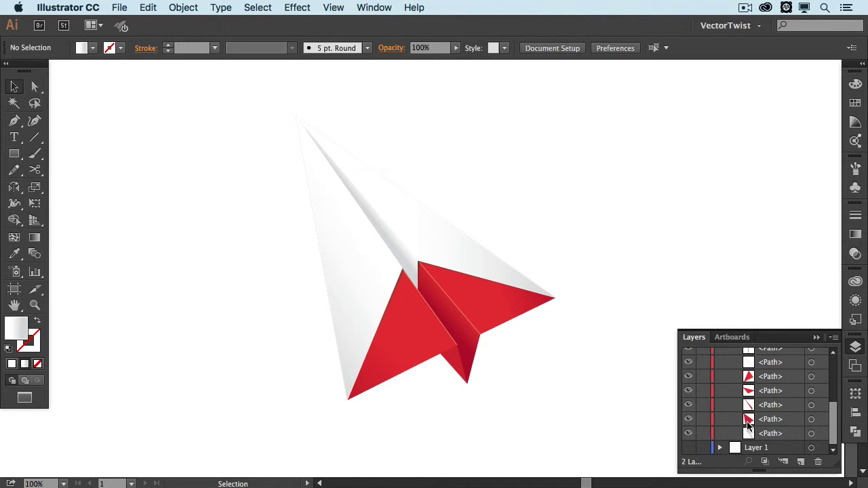
pyautogui.click(822, 419)
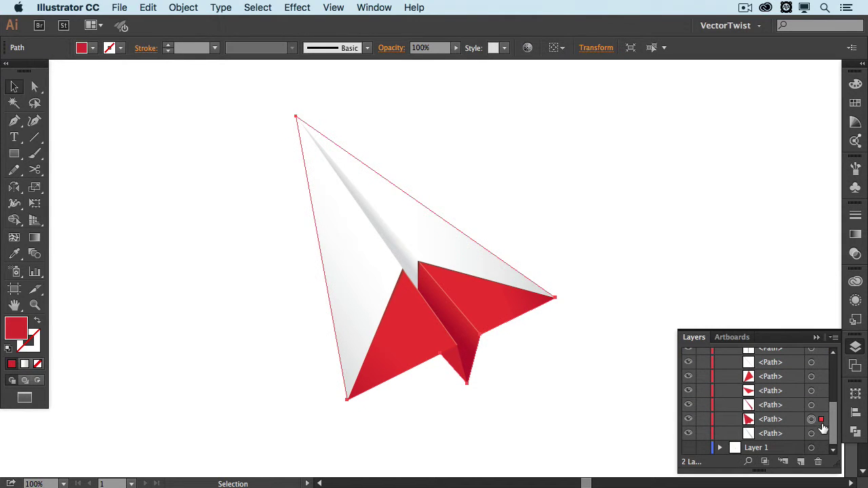
pyautogui.click(297, 8)
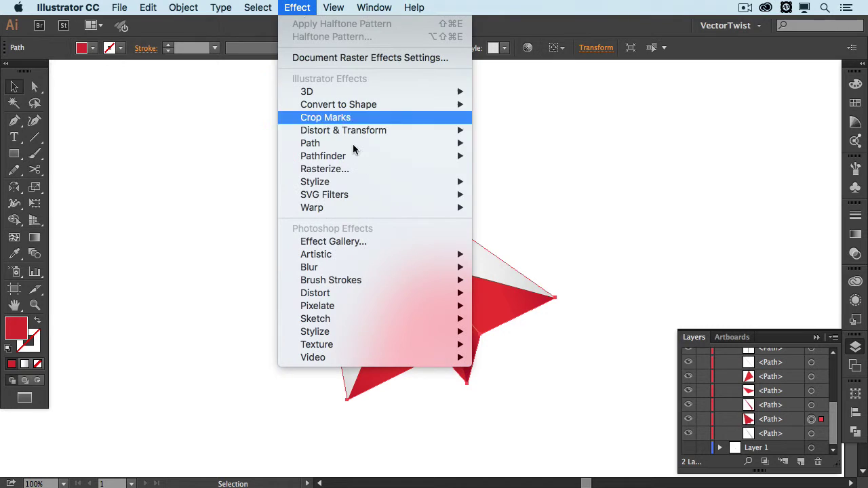
pyautogui.moveTo(473, 182)
pyautogui.click(502, 183)
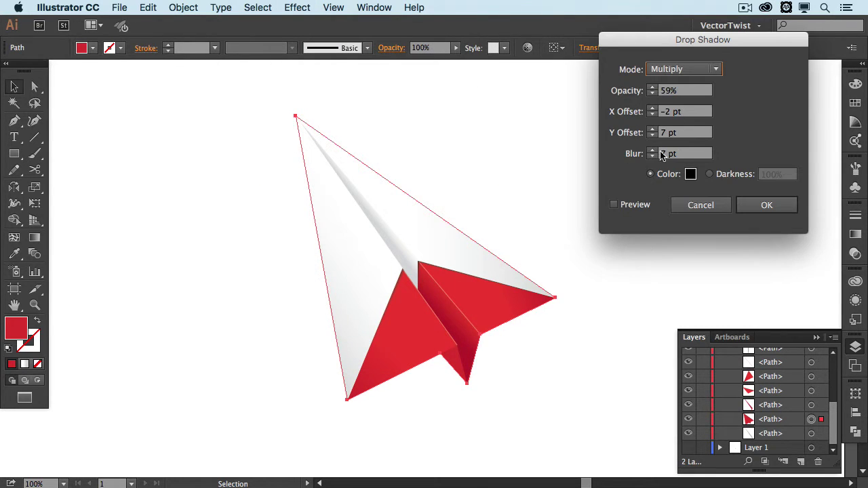
pyautogui.moveTo(700, 43); pyautogui.dragTo(658, 79)
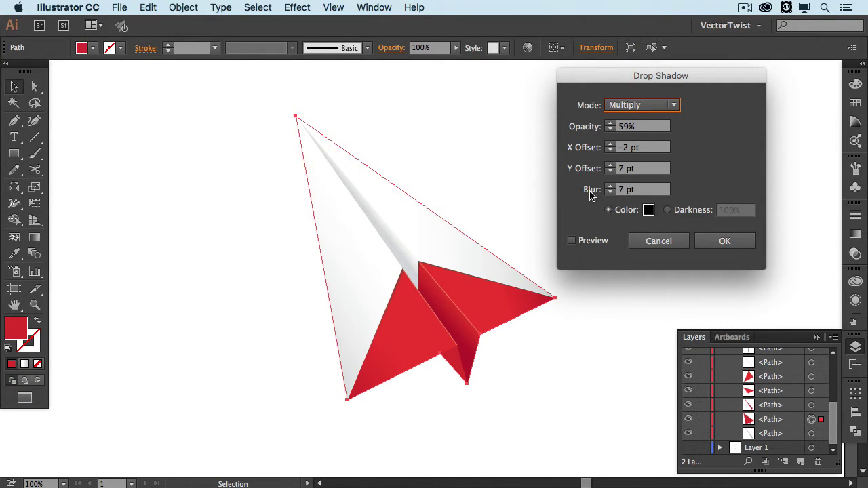
pyautogui.click(573, 250)
pyautogui.click(724, 244)
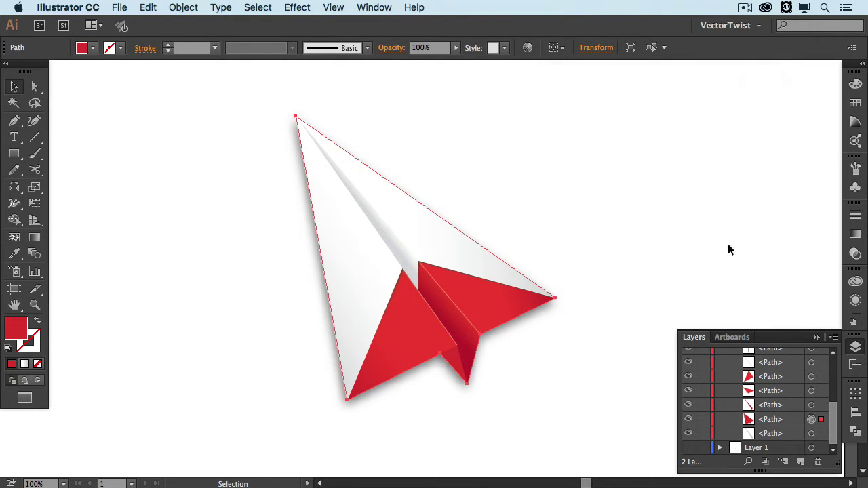
pyautogui.click(656, 243)
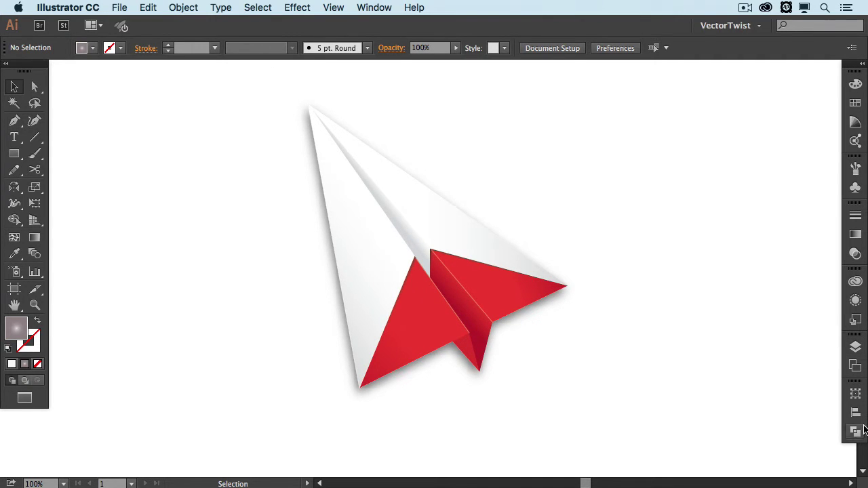
# - Show the bg layer behind the plane and check the background's radial gradient settings
pyautogui.click(855, 347)
pyautogui.scroll(-3, 745, 407)
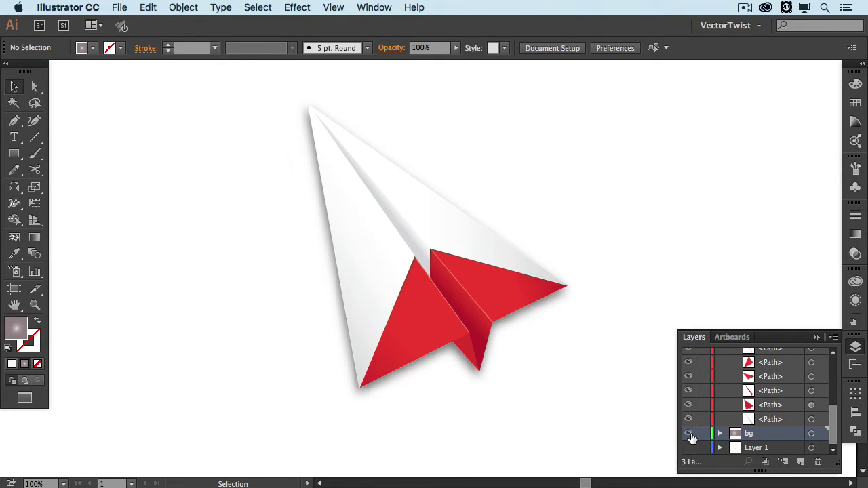
pyautogui.click(689, 433)
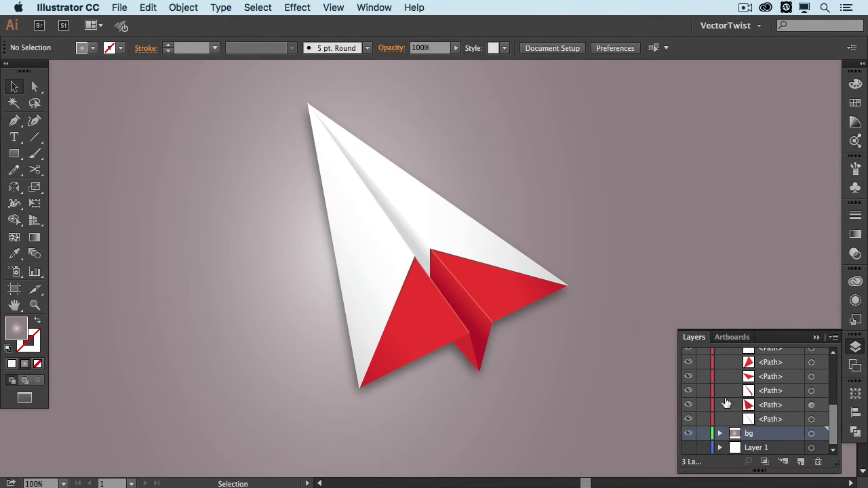
pyautogui.press('super+F9')
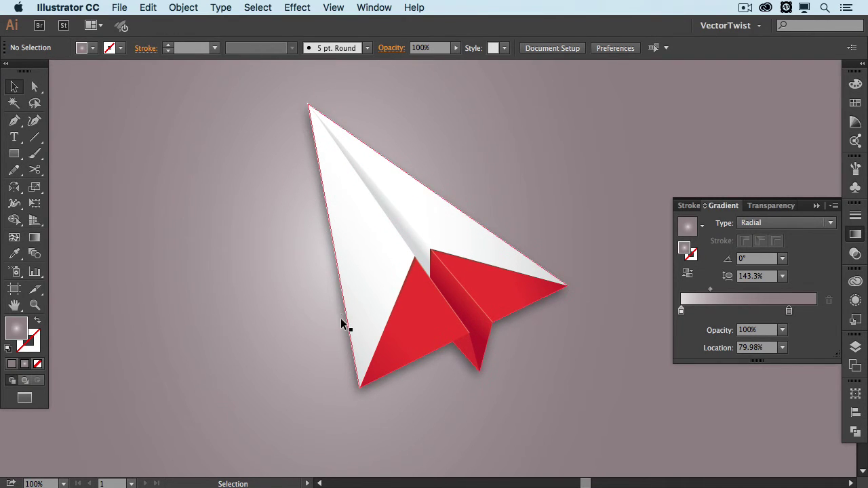
pyautogui.press('super+F9')
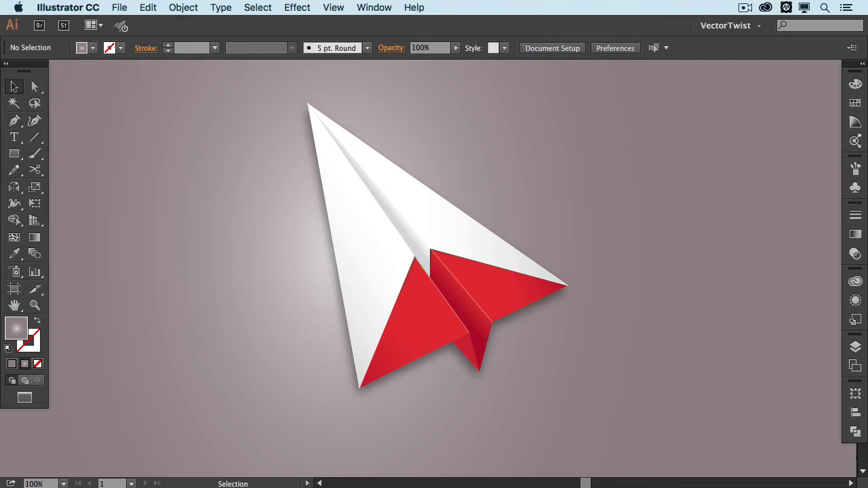